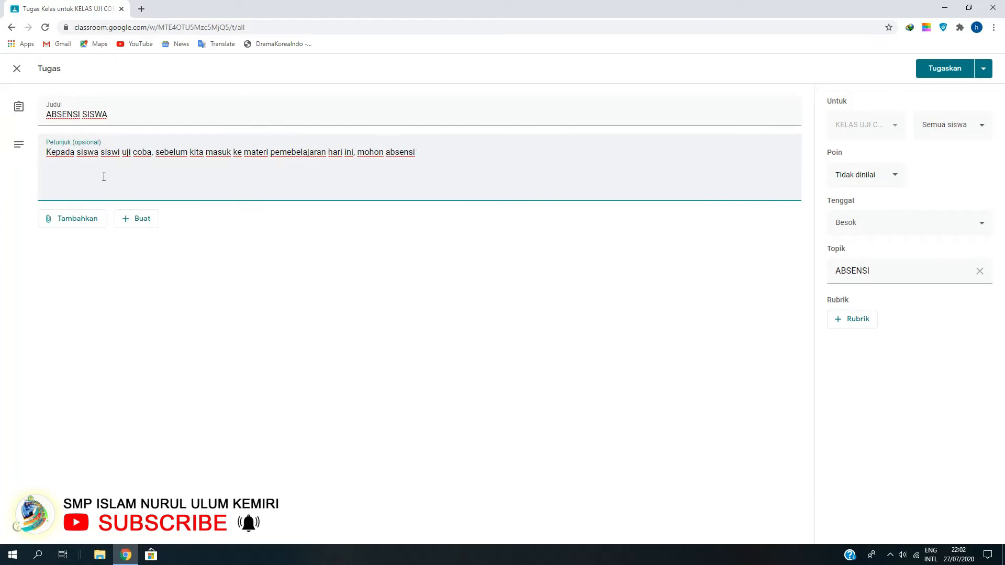
# Complete the ABSENSI SISWA instruction sentence with "terlebih dahulu dengan menuliskan" and begin a new line.
pyautogui.write('terlebih dahulu dengan')
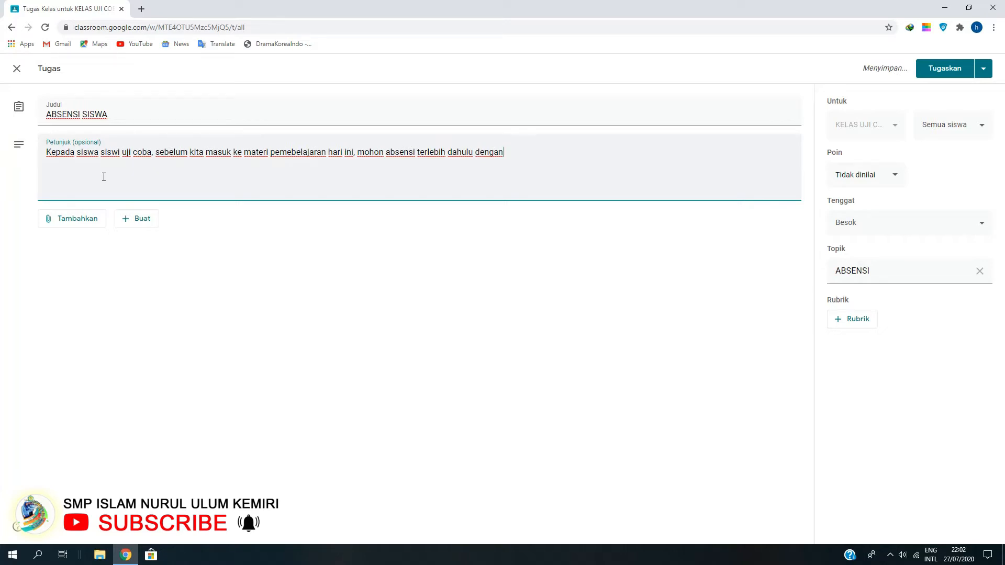
pyautogui.write('me')
pyautogui.press('BackSpace')
pyautogui.press('BackSpace')
pyautogui.write('menuliskan')
pyautogui.press('Return')
# Add the lines "nama:", "kelas:" and "no. absensi:" below the instruction sentence.
pyautogui.write('nama:')
pyautogui.press('Return')
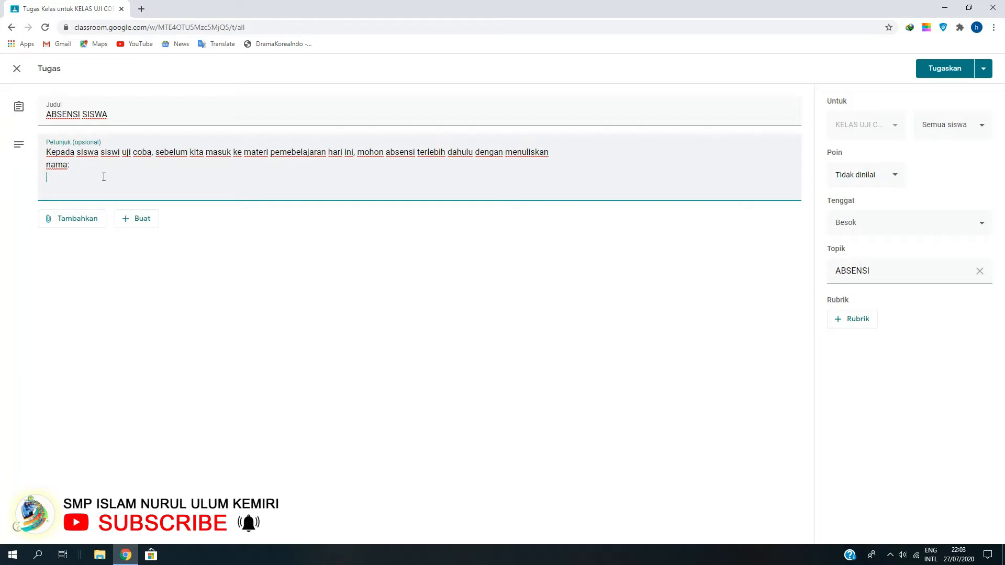
pyautogui.write('kelas')
pyautogui.write(': ')
pyautogui.write('no.')
pyautogui.write(' absensi')
pyautogui.write(':')
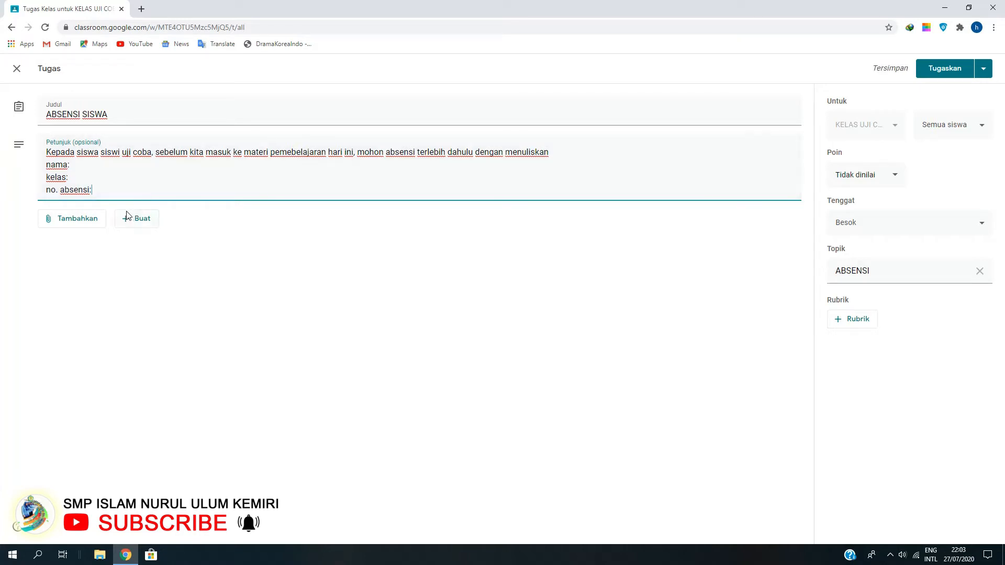
pyautogui.click(78, 220)
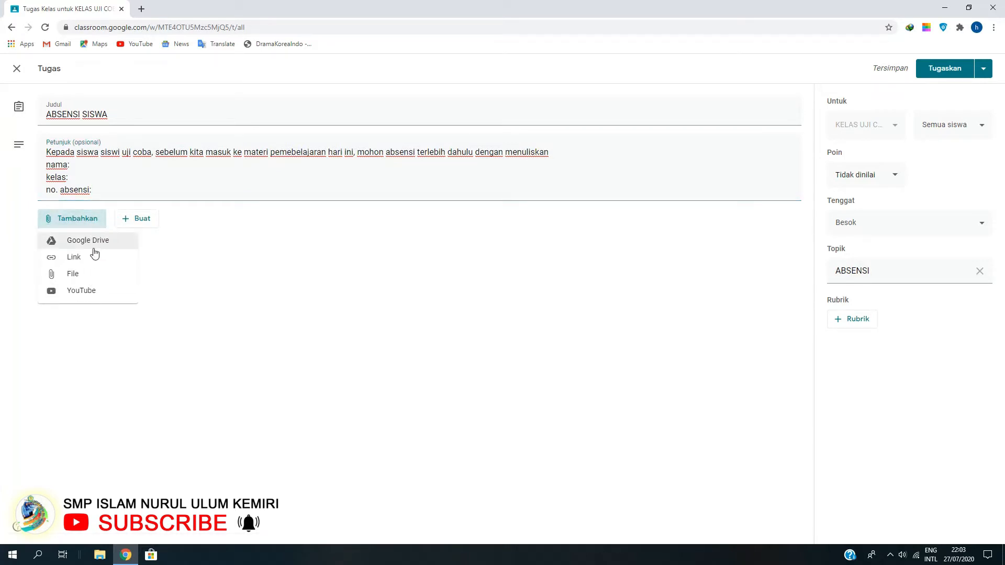
pyautogui.click(139, 225)
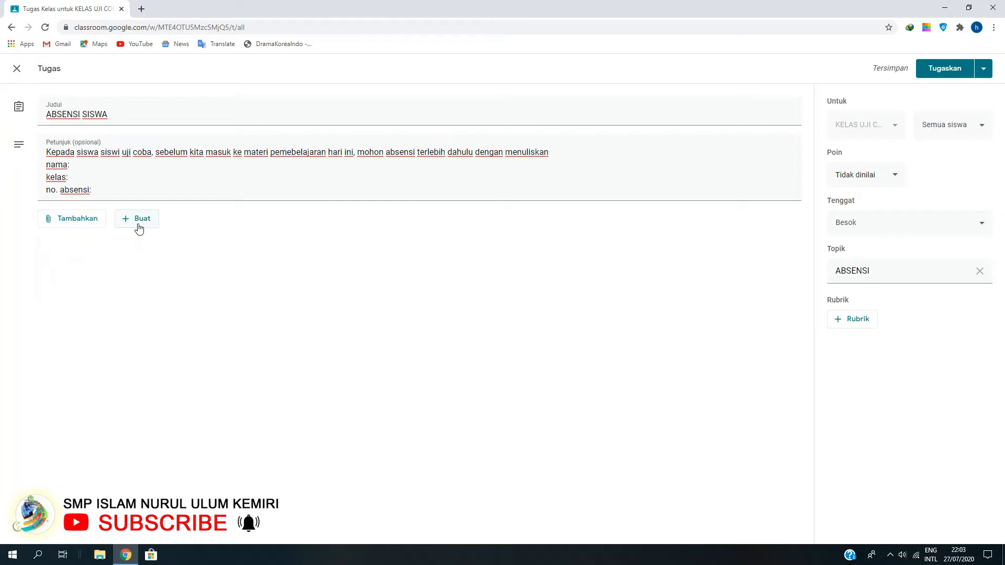
pyautogui.click(139, 225)
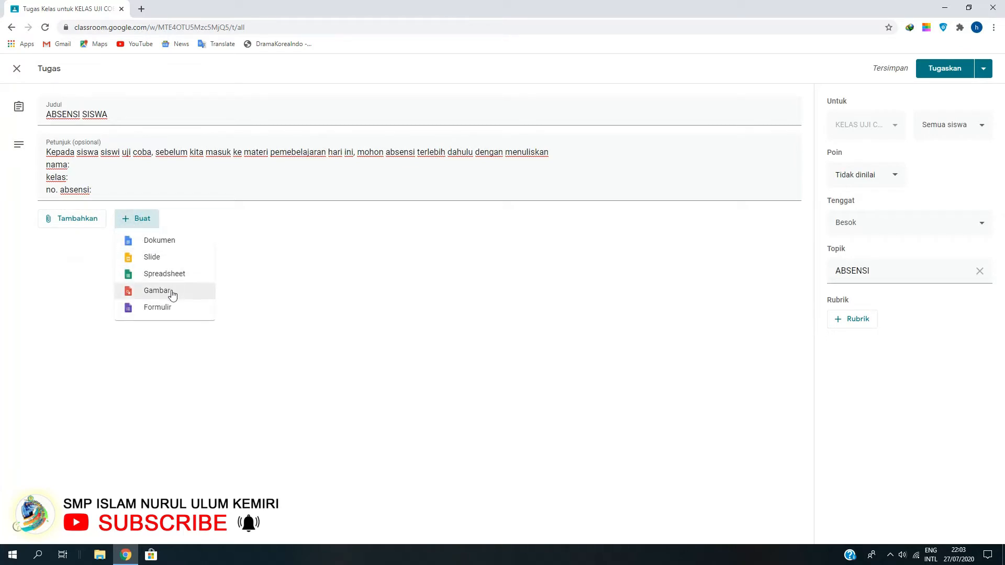
pyautogui.click(249, 232)
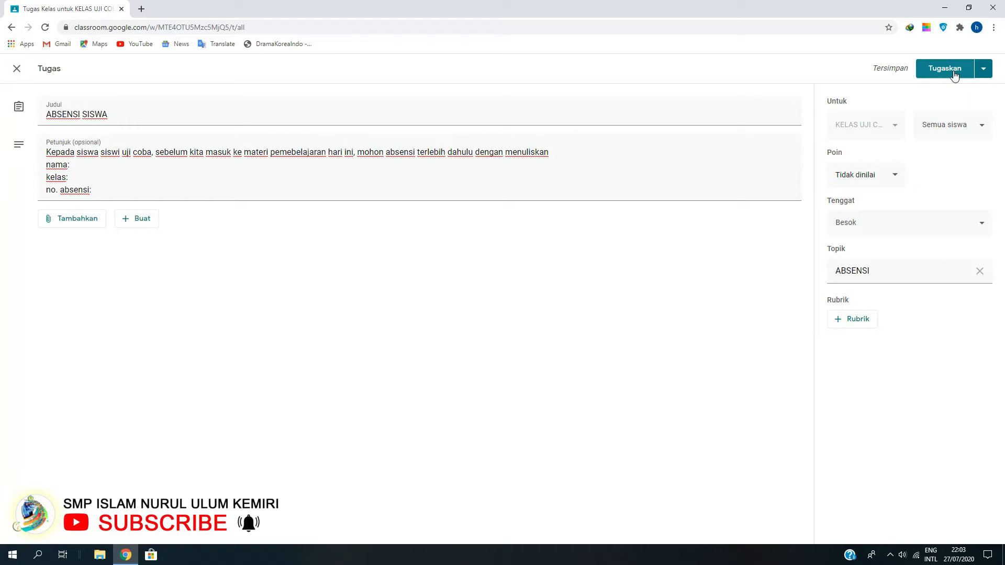
# Assign the ABSENSI SISWA assignment to the class immediately.
pyautogui.click(982, 68)
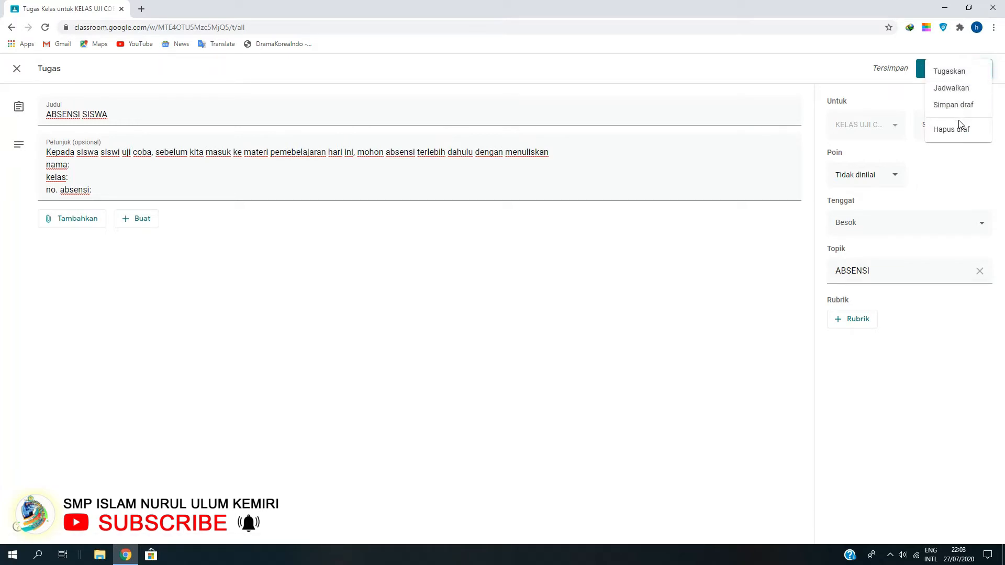
pyautogui.click(942, 78)
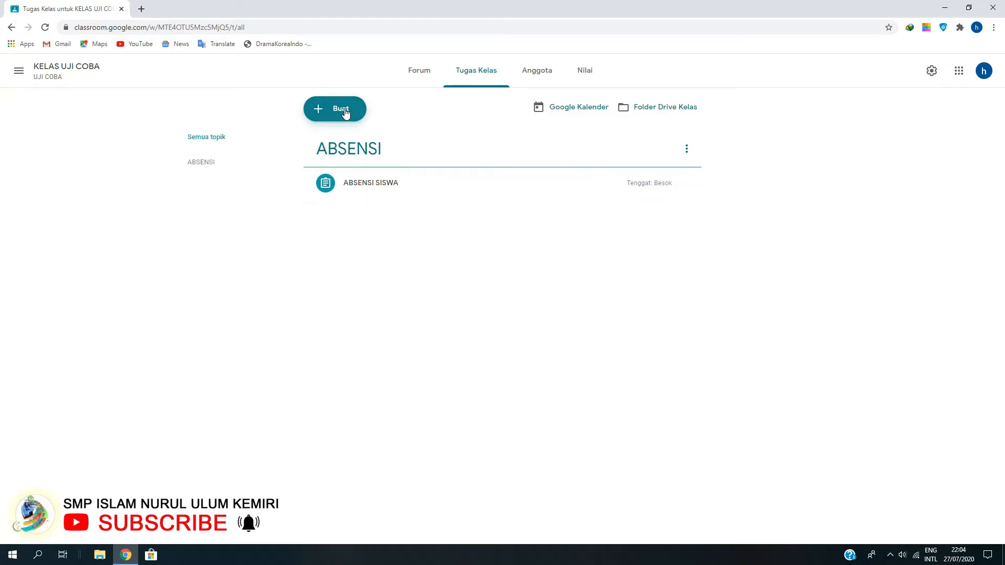
# Create a new assignment in the class's classwork.
pyautogui.click(345, 114)
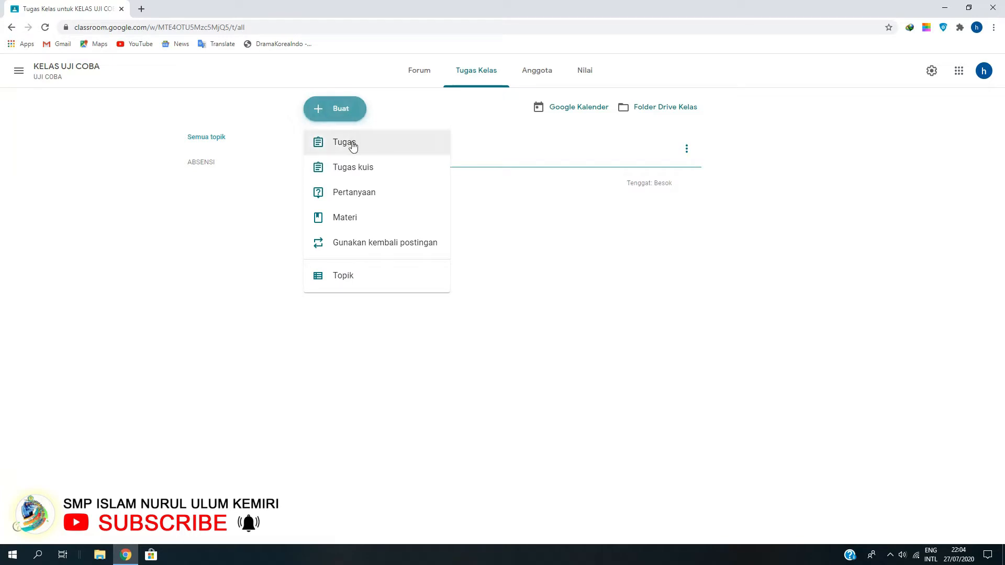
pyautogui.click(353, 146)
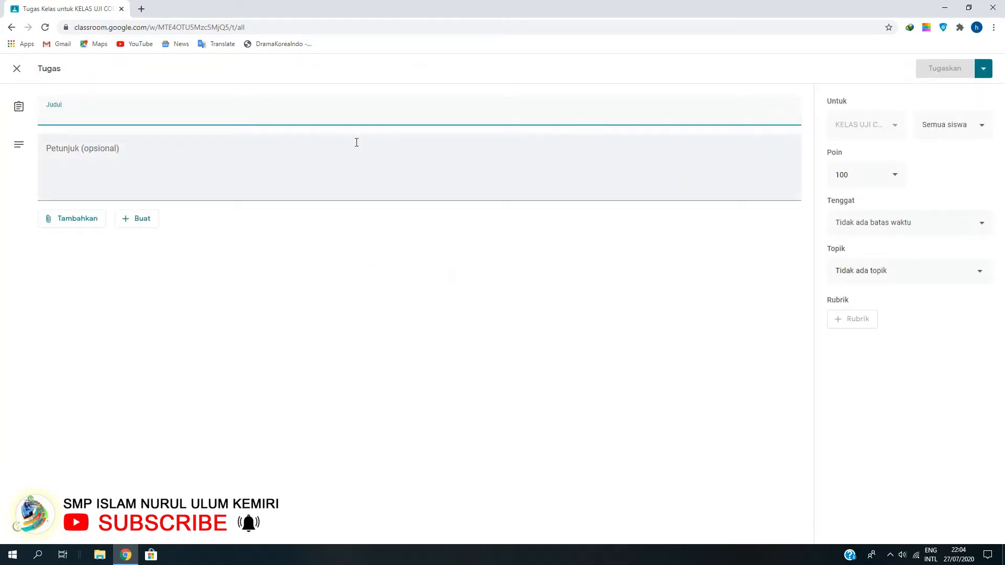
pyautogui.write('absens')
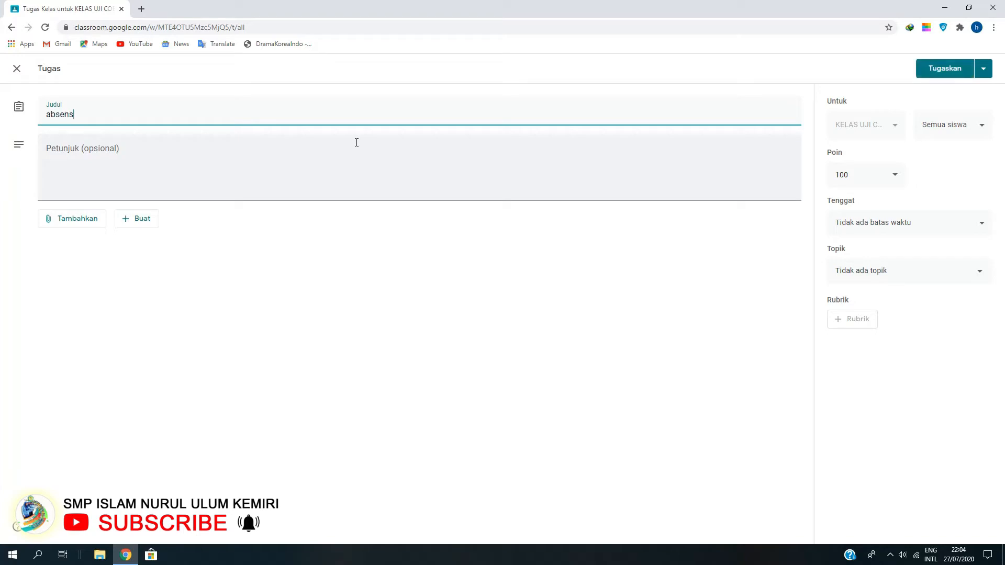
pyautogui.write('i siswa')
pyautogui.press('BackSpace')
pyautogui.press('BackSpace')
pyautogui.press('BackSpace')
pyautogui.press('BackSpace')
pyautogui.press('BackSpace')
pyautogui.press('BackSpace')
pyautogui.press('BackSpace')
pyautogui.press('BackSpace')
pyautogui.press('BackSpace')
pyautogui.press('BackSpace')
pyautogui.press('BackSpace')
pyautogui.press('BackSpace')
pyautogui.press('BackSpace')
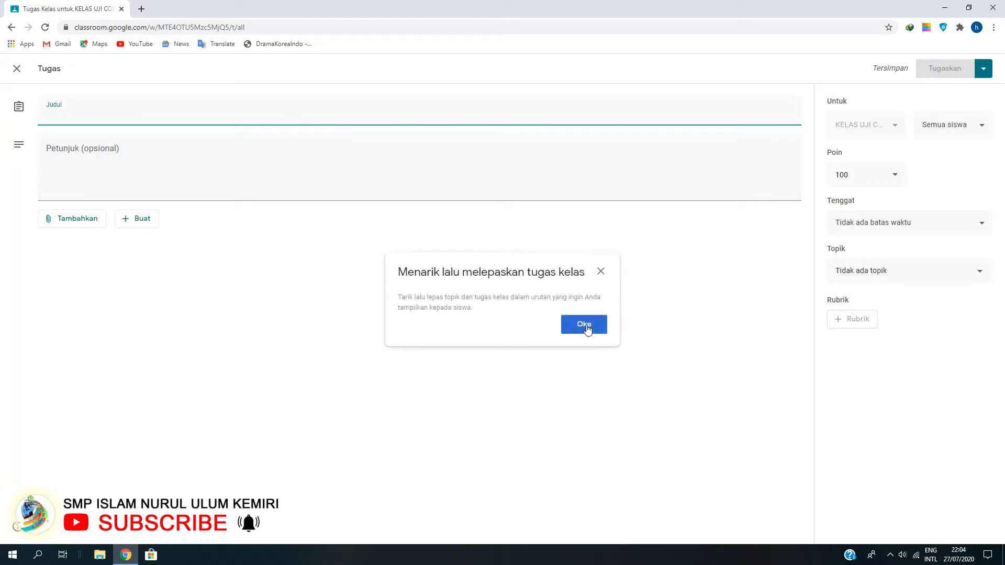
# Dismiss the notice about rearranging classwork and title the new assignment ABSENSI SISWA.
pyautogui.click(584, 326)
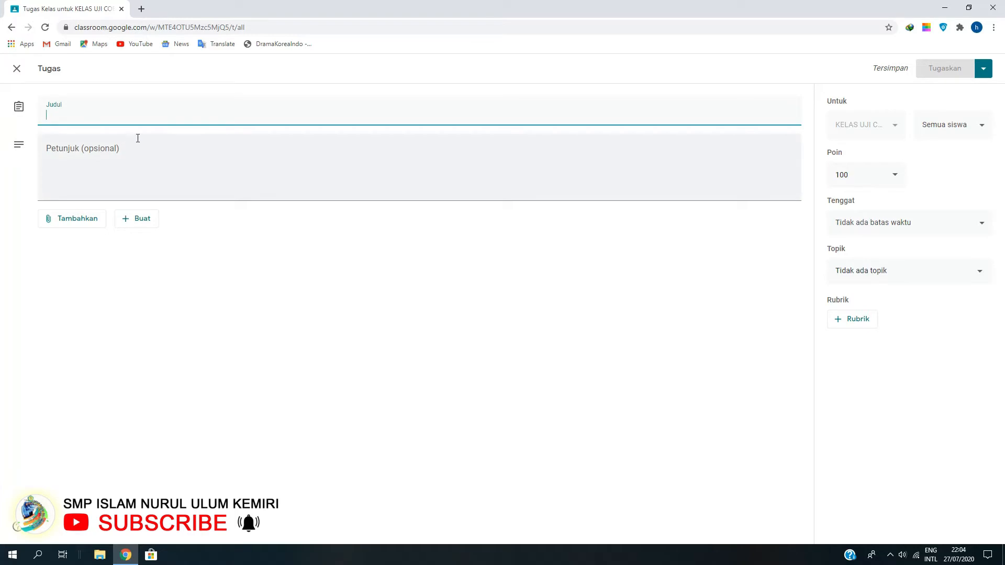
pyautogui.write('ABSENSI ')
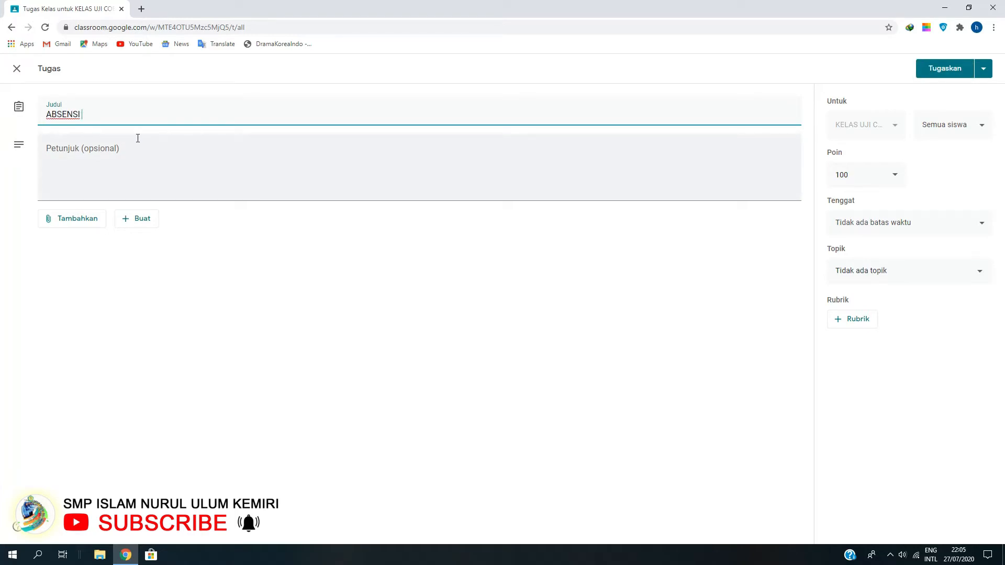
pyautogui.write('SISWA')
# Write the assignment's instruction sentence "Kepada siswa-siswi tolong absensi terlebih dahulu, tuliskan".
pyautogui.click(138, 147)
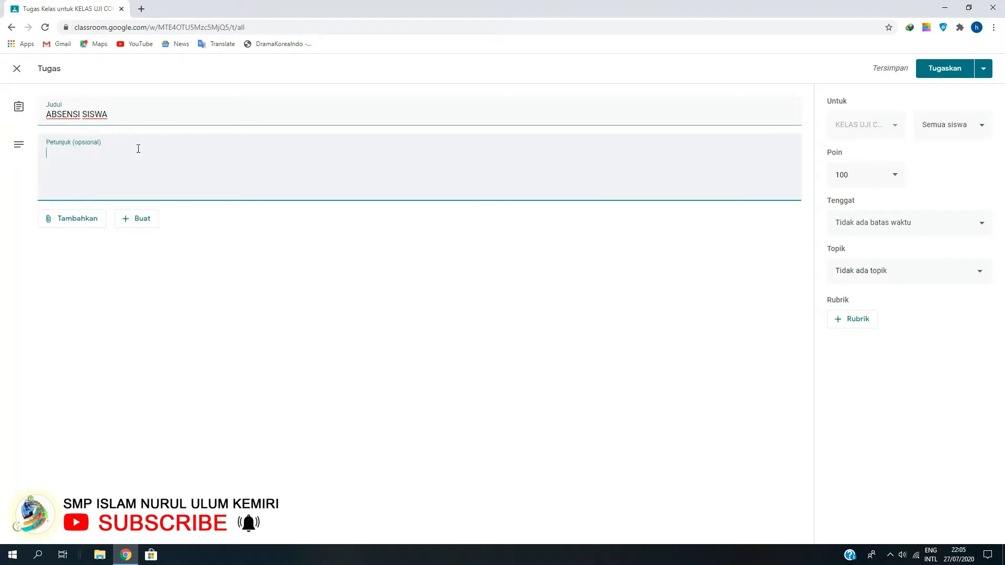
pyautogui.write('Kepada anak-anak')
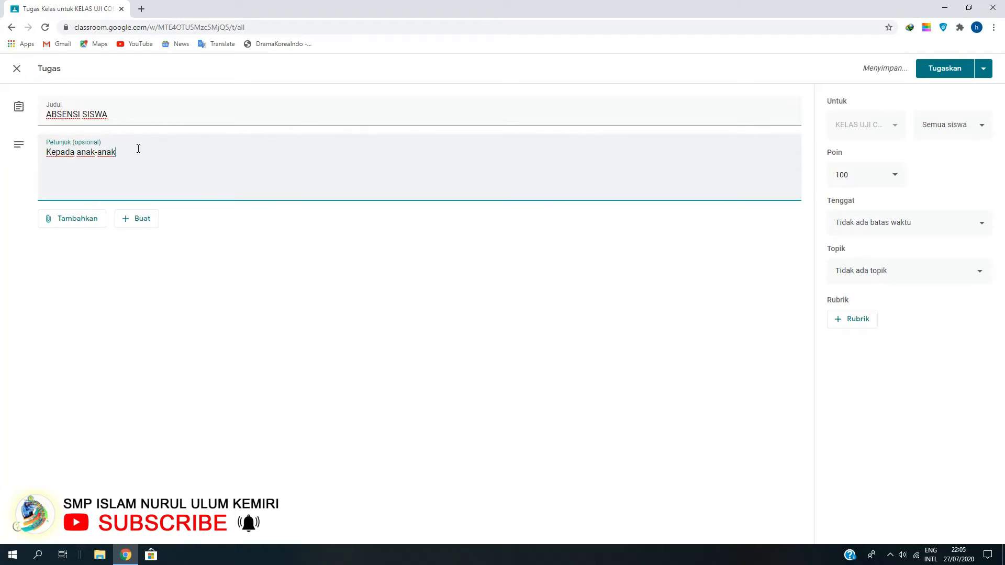
pyautogui.press('BackSpace')
pyautogui.press('BackSpace')
pyautogui.press('BackSpace')
pyautogui.press('BackSpace')
pyautogui.press('BackSpace')
pyautogui.press('BackSpace')
pyautogui.press('BackSpace')
pyautogui.write('siswa-siswi')
pyautogui.write('tolong absensi ')
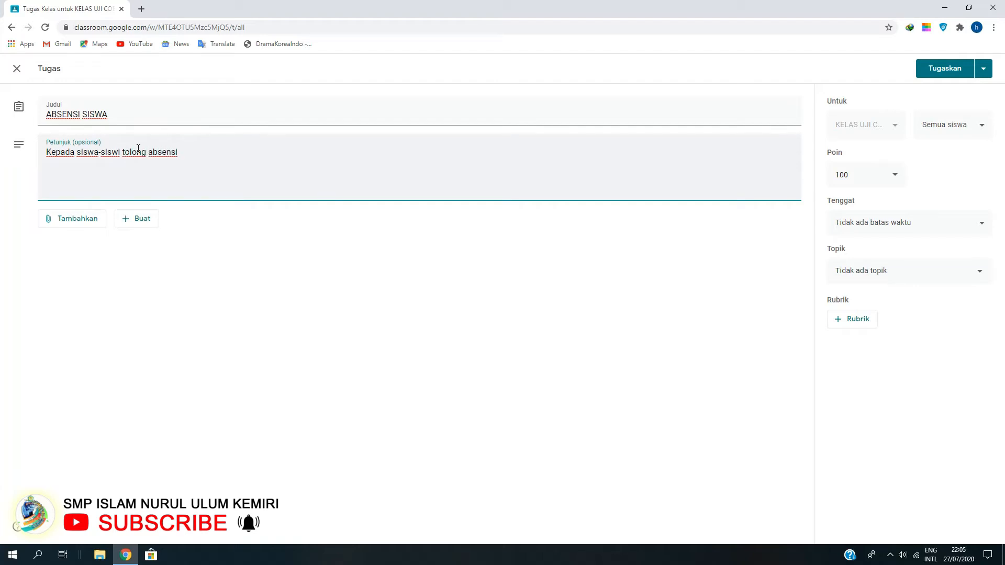
pyautogui.write('terlebih dahulu, tuliskan')
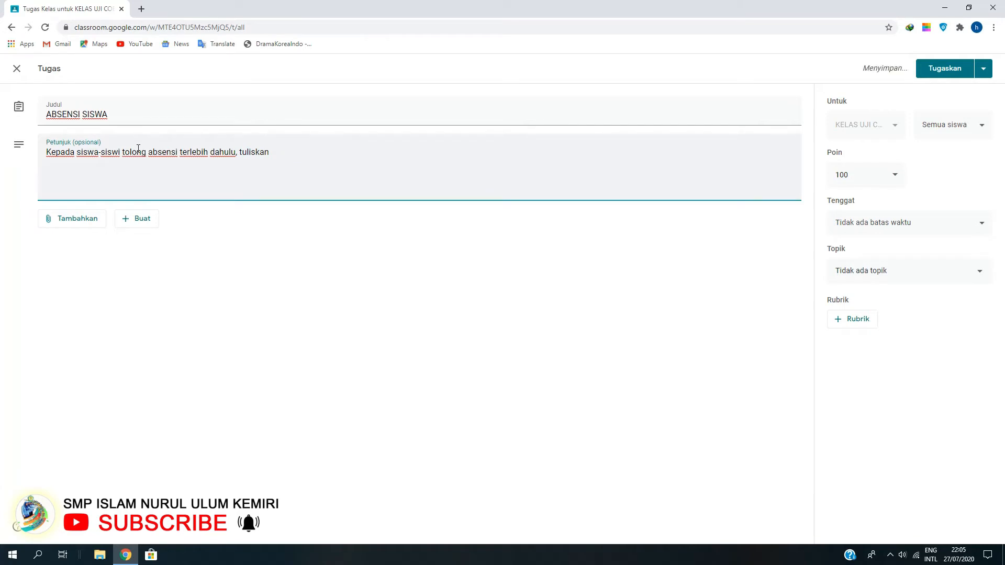
# Add separate lines "nama :", "kelas:" and "no. absensi:" to the new assignment's instructions.
pyautogui.press('Return')
pyautogui.write('nama :')
pyautogui.press('Return')
pyautogui.write('kelas:')
pyautogui.press('Return')
pyautogui.write('n')
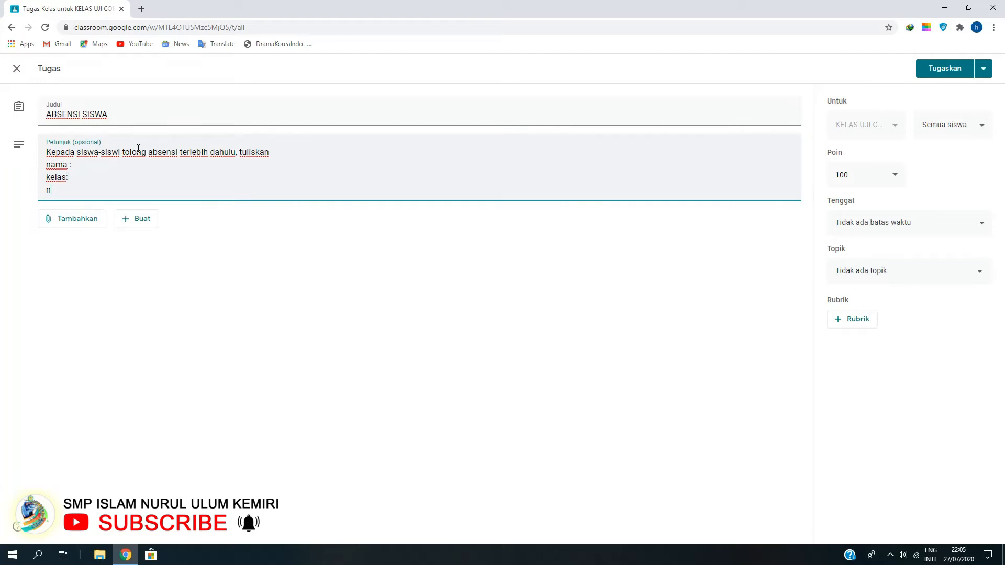
pyautogui.write('o. absensi:')
# Schedule the new ABSENSI SISWA assignment for 29 Jul 2020 at 08.00.
pyautogui.click(983, 71)
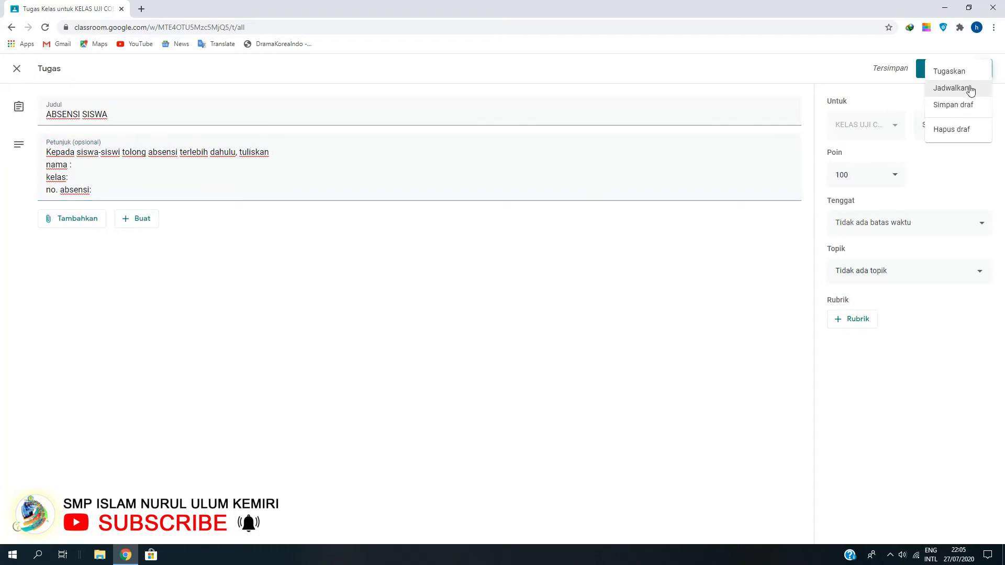
pyautogui.click(970, 89)
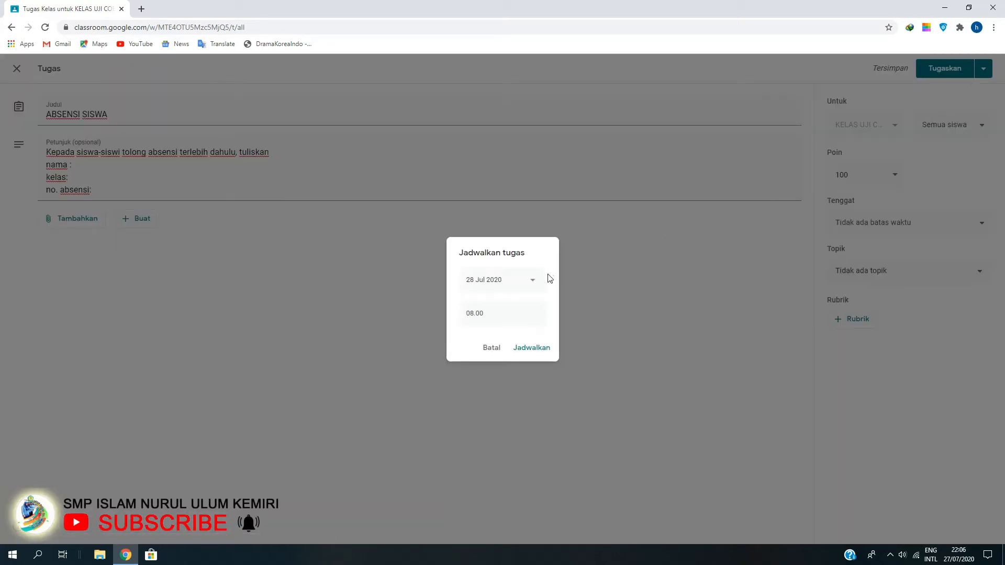
pyautogui.click(533, 283)
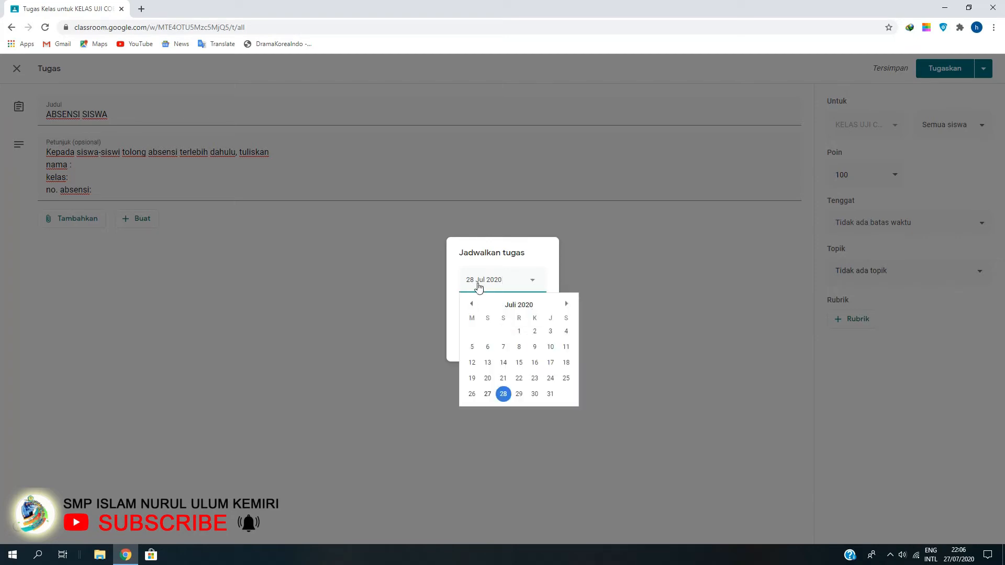
pyautogui.click(519, 394)
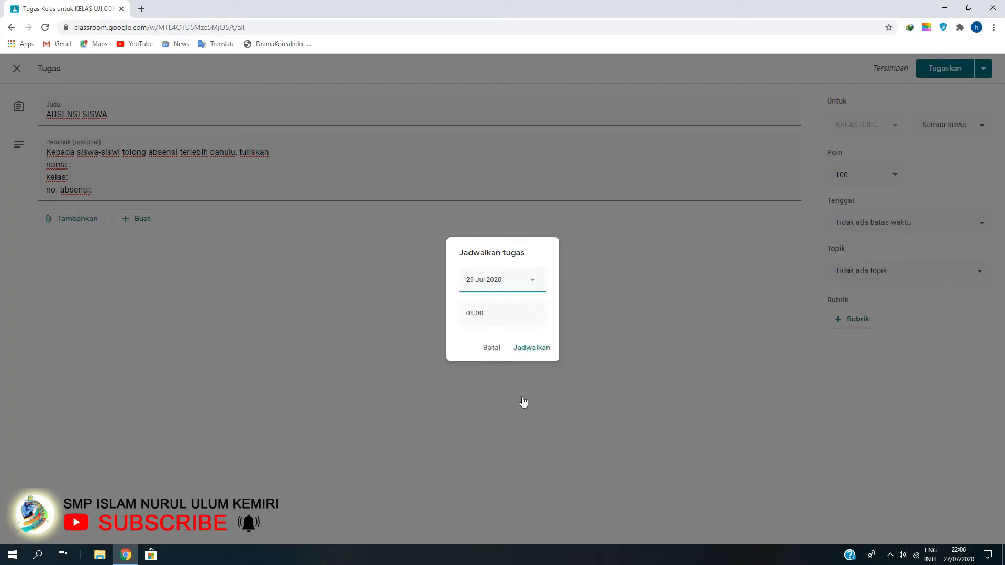
pyautogui.click(522, 347)
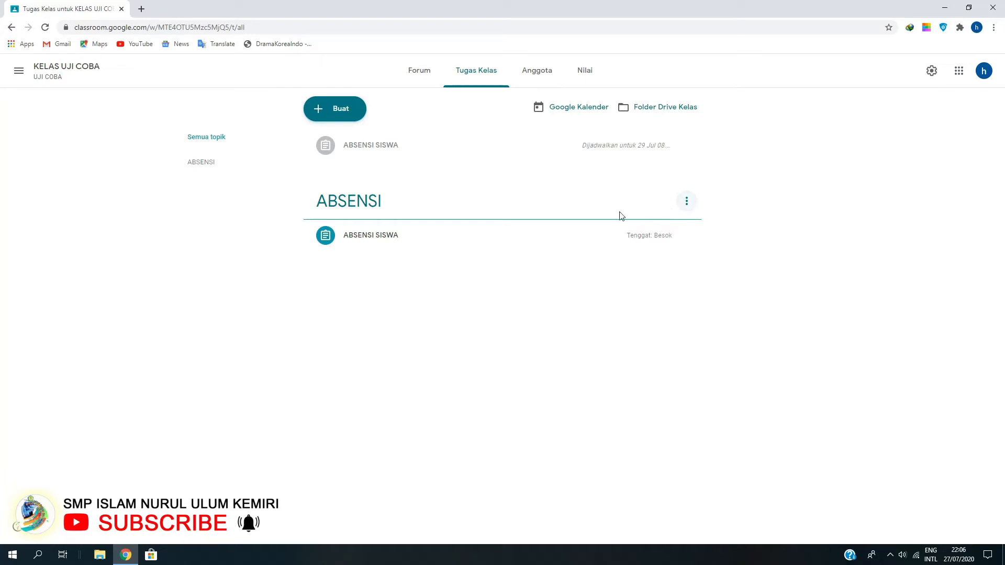
# Create a new classwork material titled "bab 1".
pyautogui.click(337, 114)
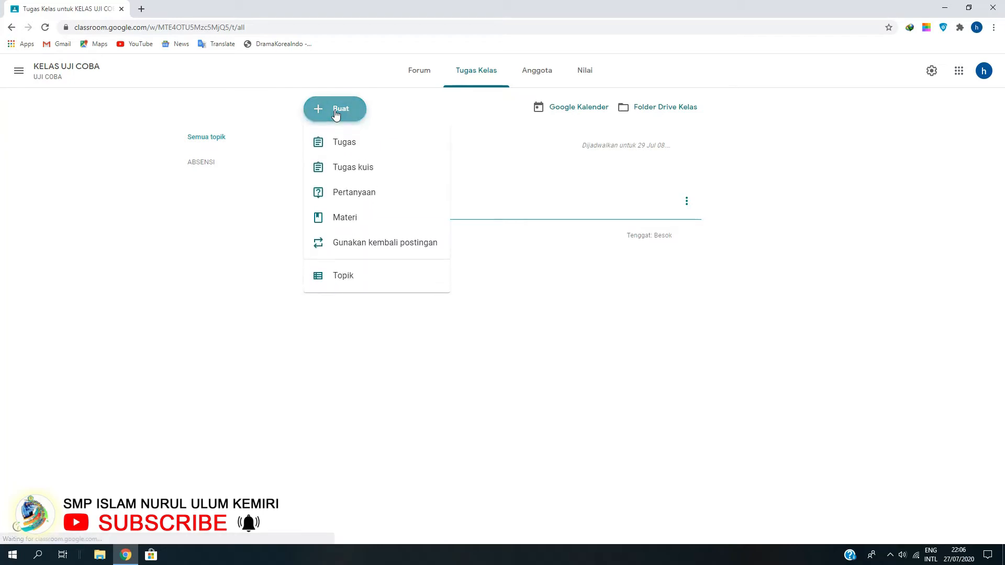
pyautogui.click(380, 218)
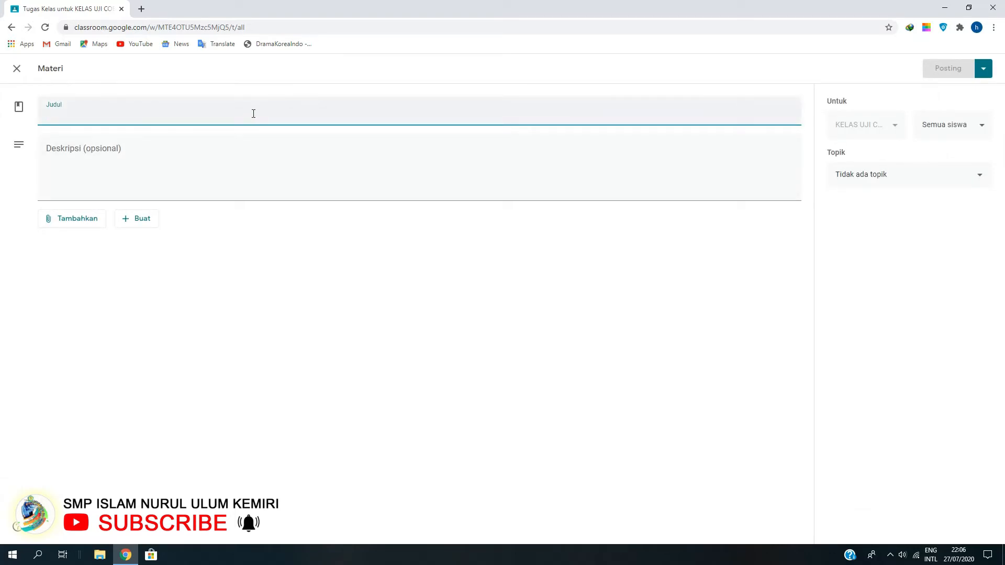
pyautogui.write('bab ')
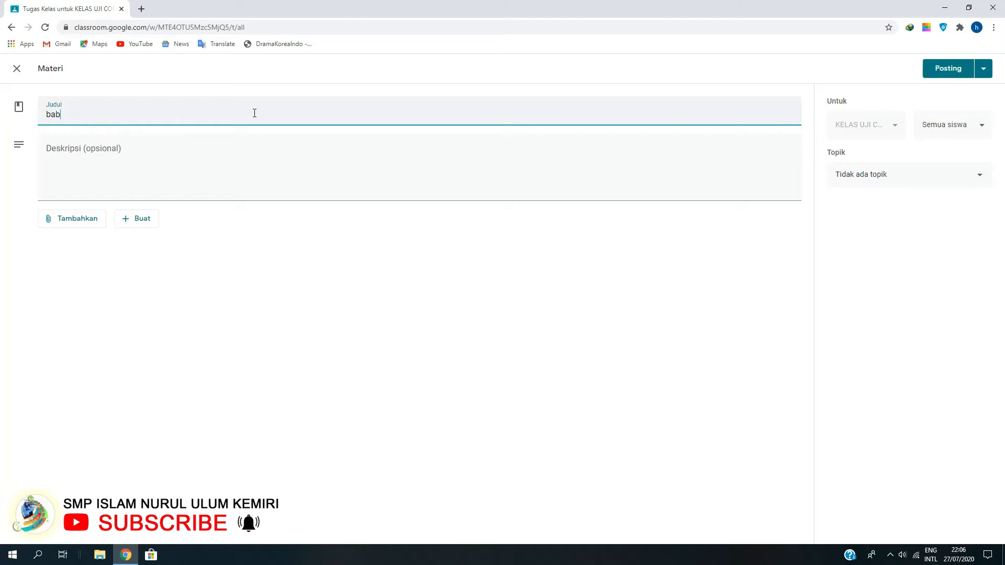
pyautogui.write('1')
# Enter the material's description "buatlah rangkuman dengan melihat video yang bapak/ibu guru kirimkan ke kalian".
pyautogui.click(258, 159)
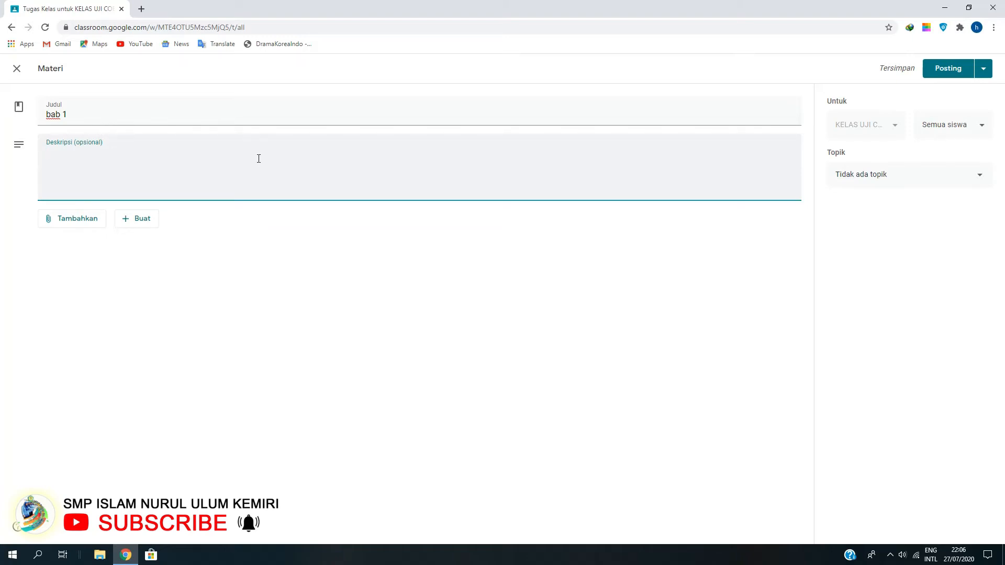
pyautogui.write('buatlah rangkuman ')
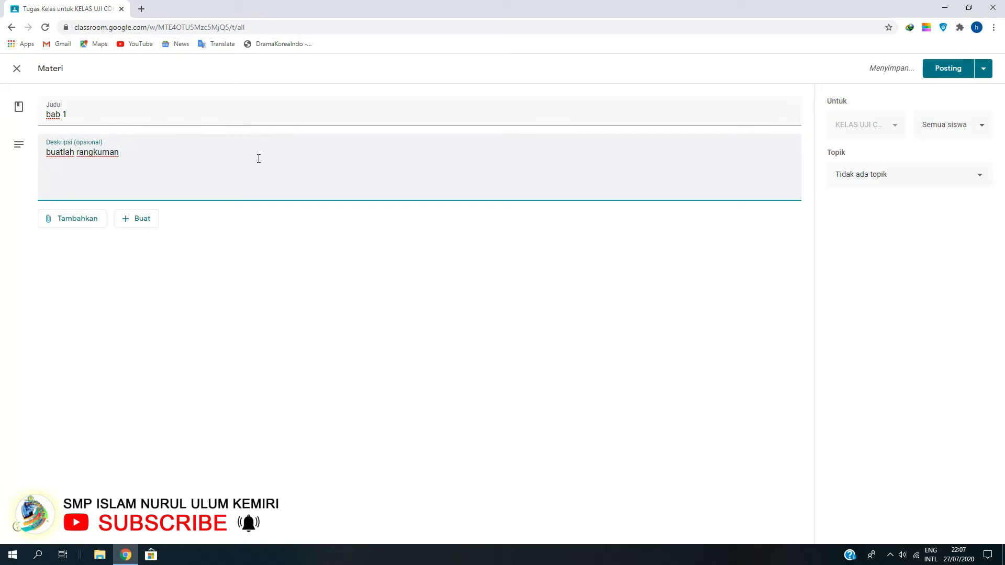
pyautogui.write('dengan melihat vid')
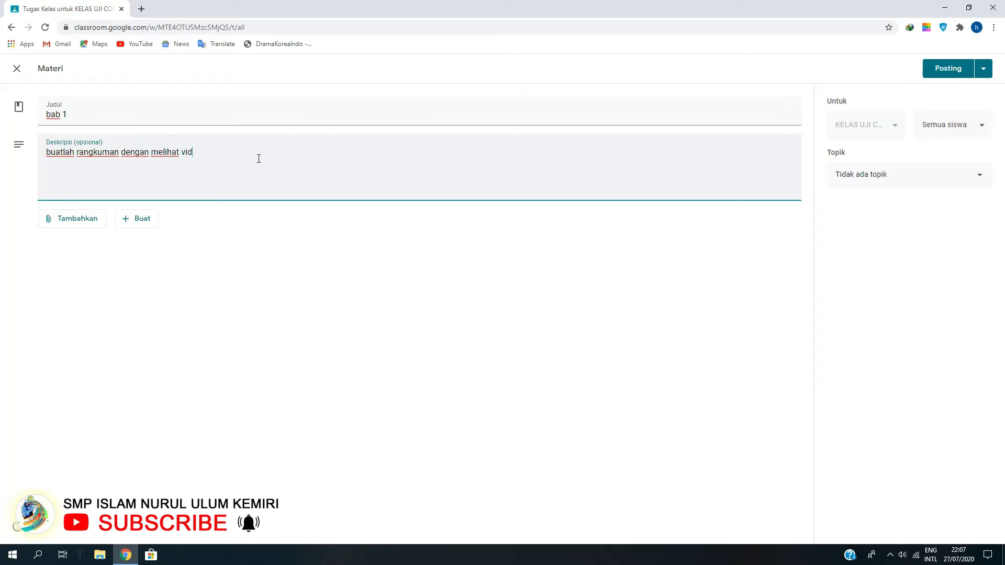
pyautogui.write('eo yang bapak/ibu guru kirimkan ke ')
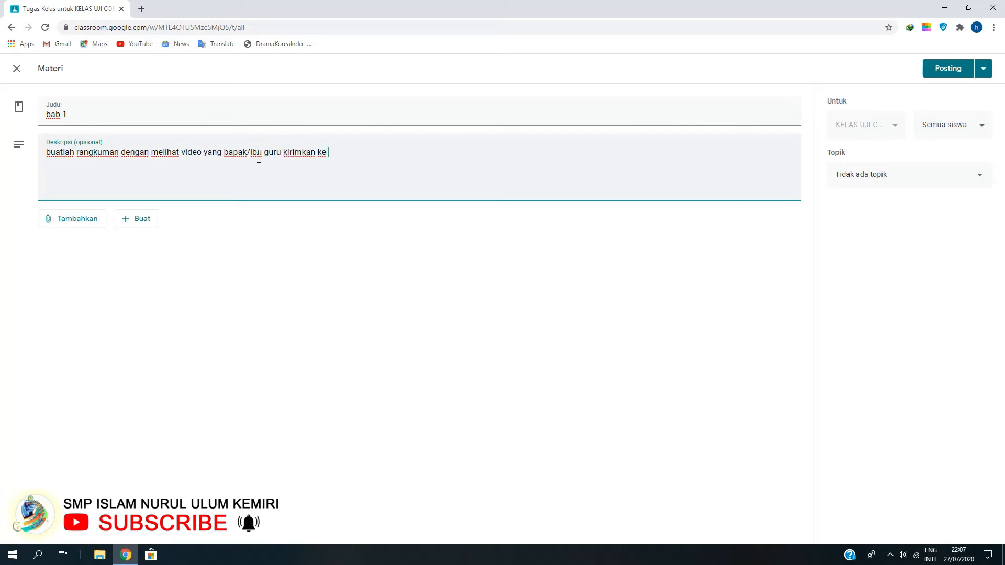
pyautogui.write('kalian')
# Upload the Kelas 7 Bab 1 video from the VIDEO PEMBELAJARAN MAPEL PAI EDISI COVID 19 folder on drive G: as the material's attachment.
pyautogui.click(73, 225)
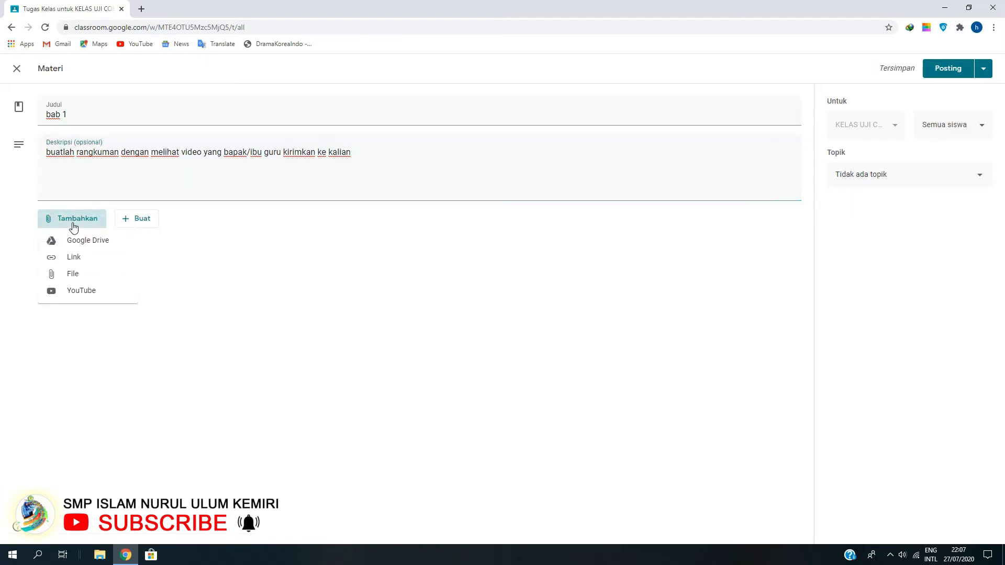
pyautogui.click(97, 281)
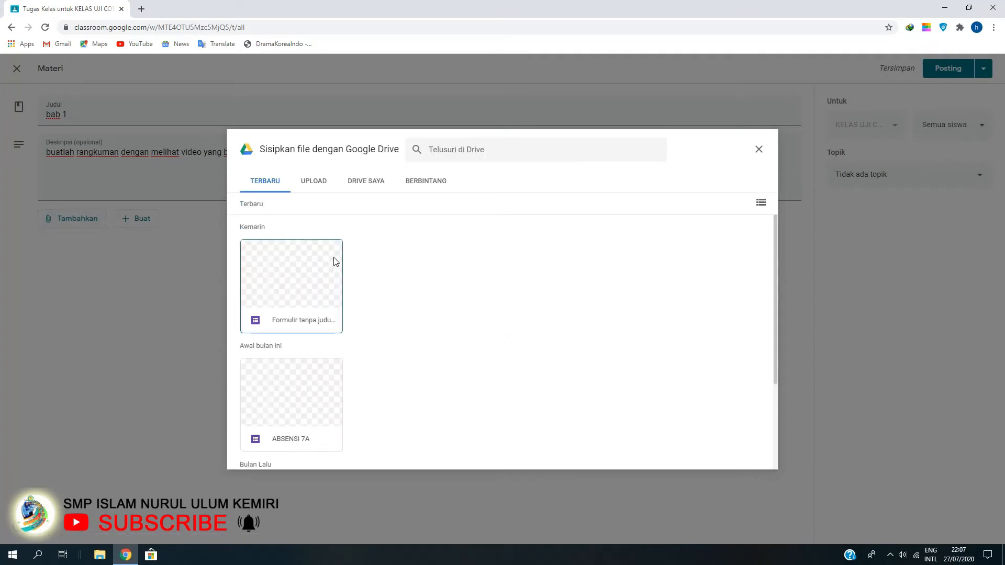
pyautogui.click(317, 186)
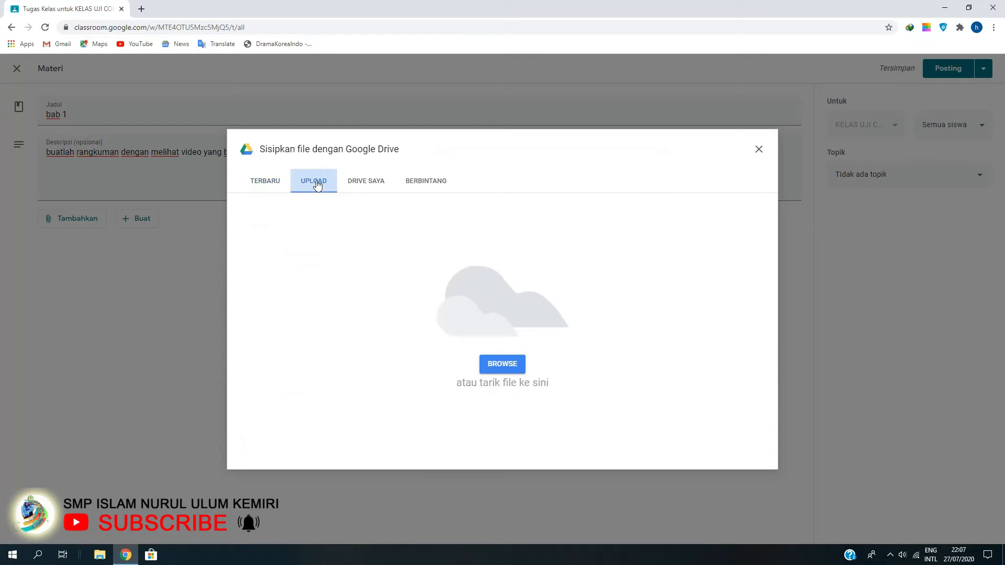
pyautogui.click(498, 365)
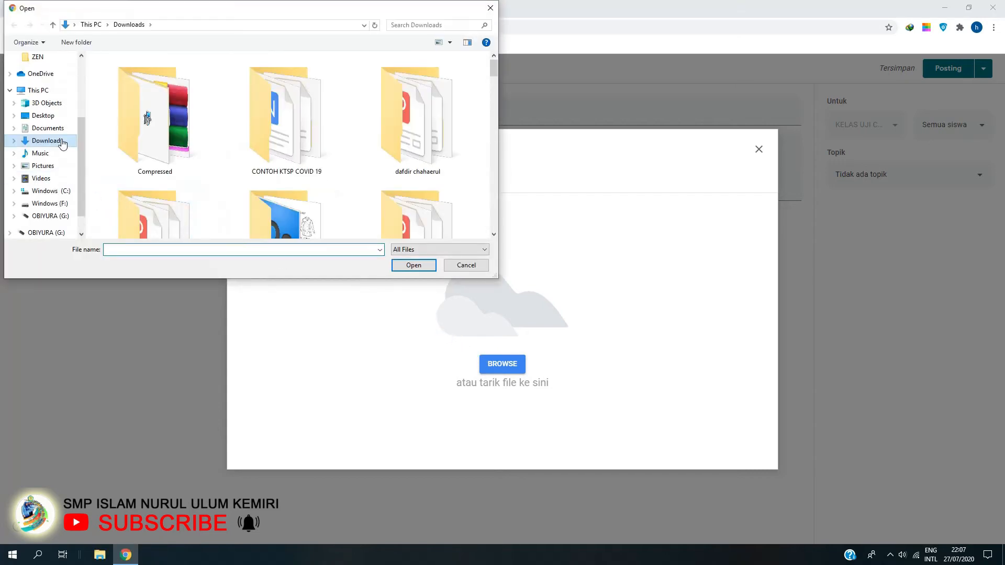
pyautogui.click(65, 218)
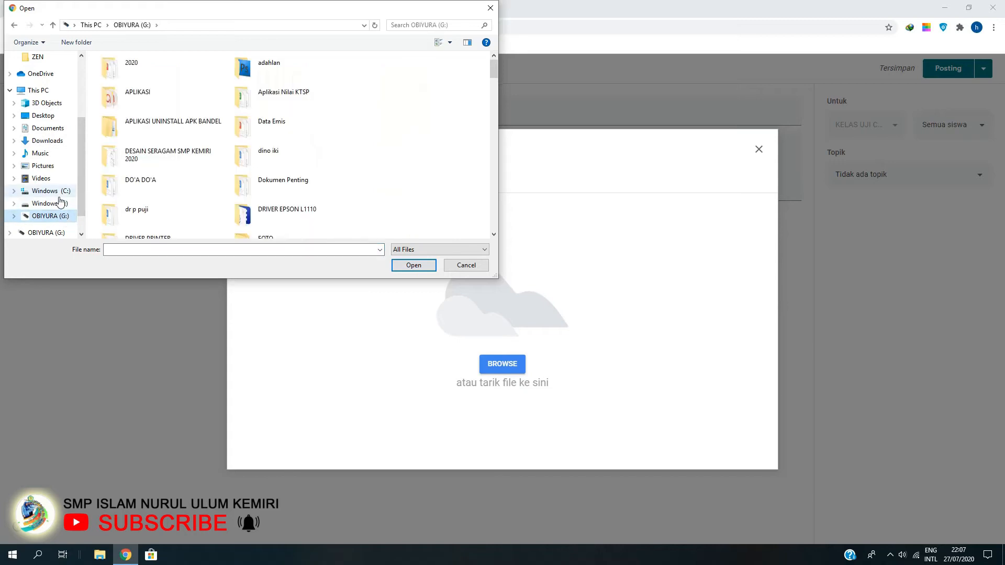
pyautogui.click(62, 203)
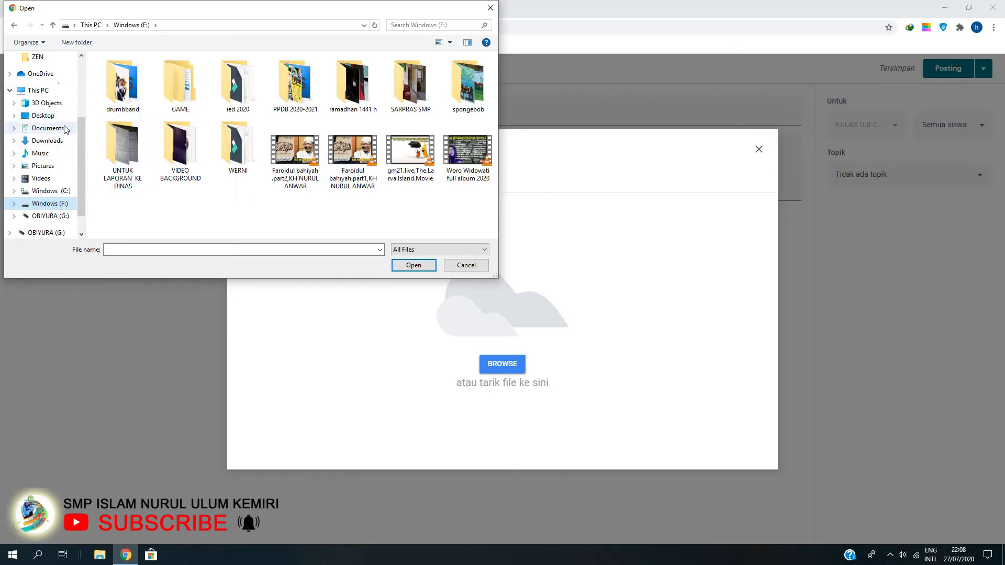
pyautogui.click(75, 217)
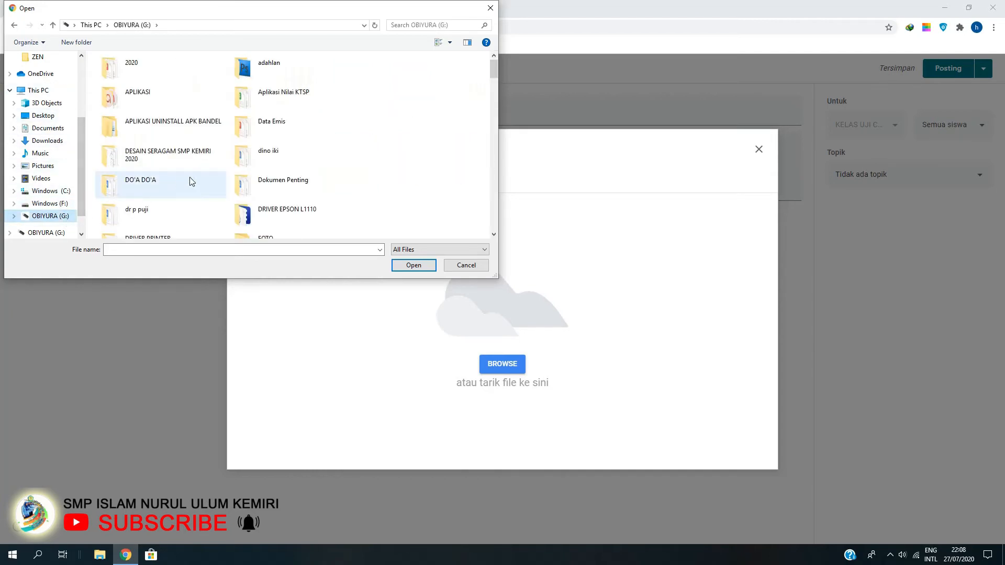
pyautogui.scroll(-3, 189, 177)
pyautogui.scroll(-3, 198, 180)
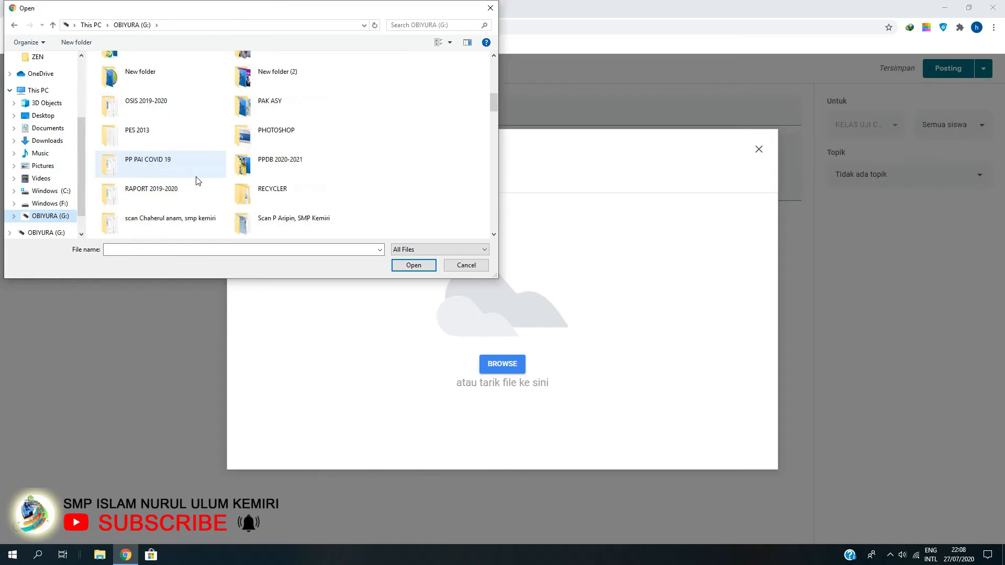
pyautogui.scroll(-3, 199, 180)
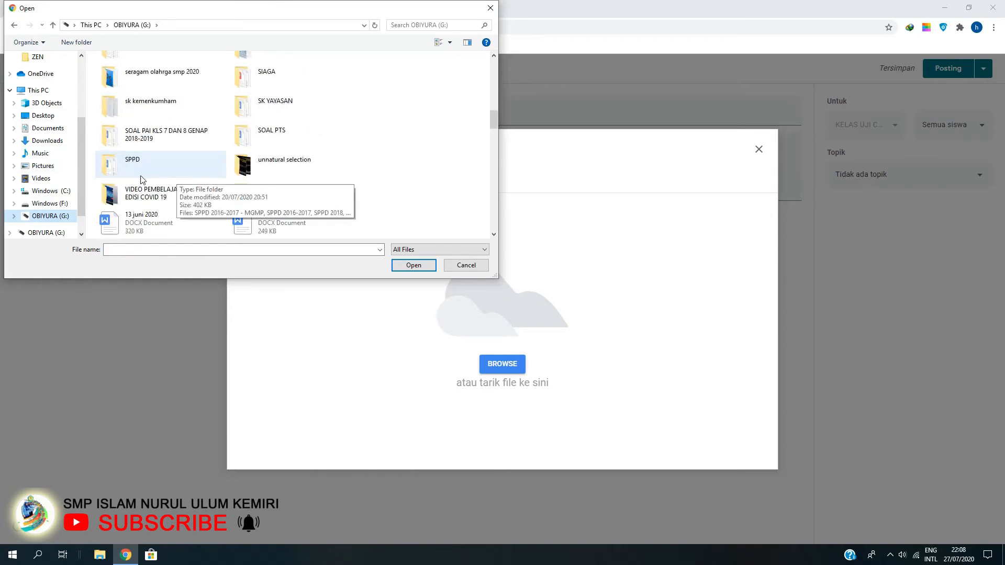
pyautogui.doubleClick(163, 201)
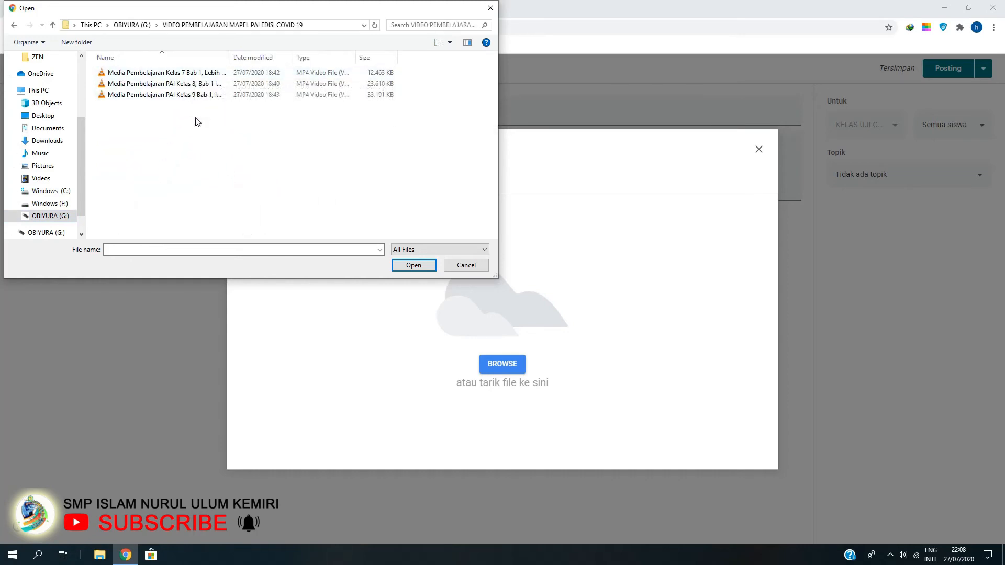
pyautogui.click(200, 74)
pyautogui.doubleClick(201, 73)
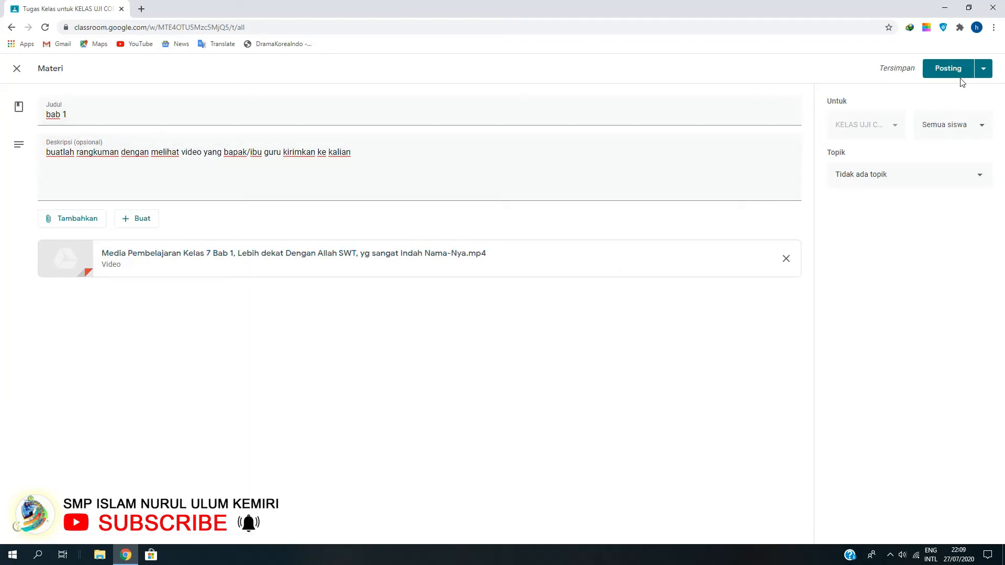
# Assign the bab 1 material to a new topic "MATERI BAB 1" and post it to the class.
pyautogui.click(898, 178)
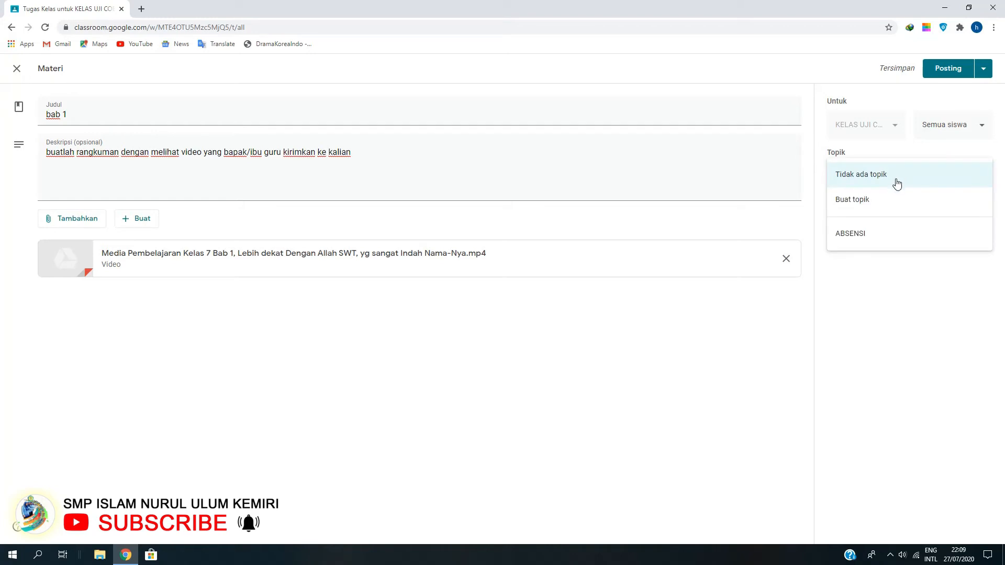
pyautogui.click(883, 210)
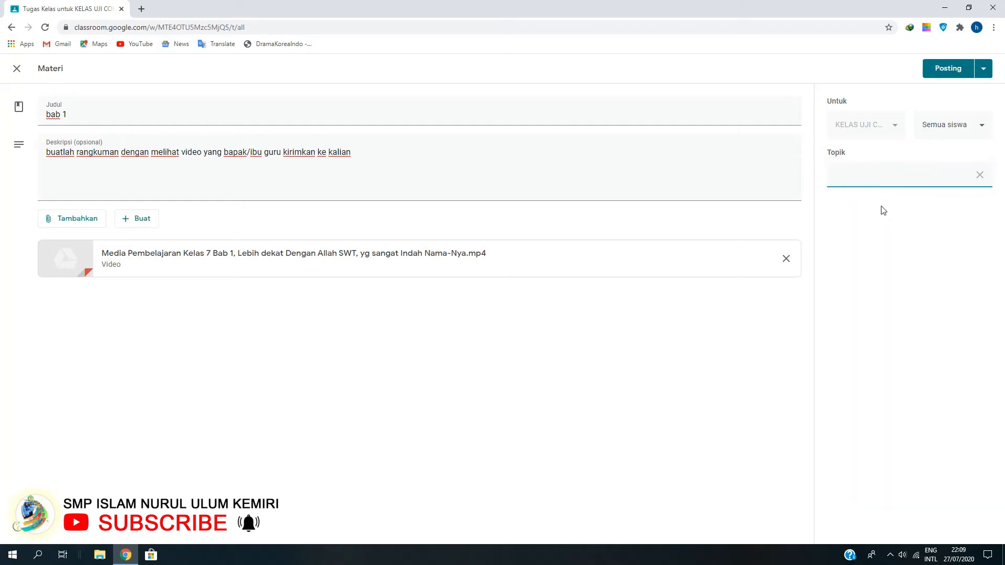
pyautogui.write('MATERI BAB 1')
pyautogui.click(891, 224)
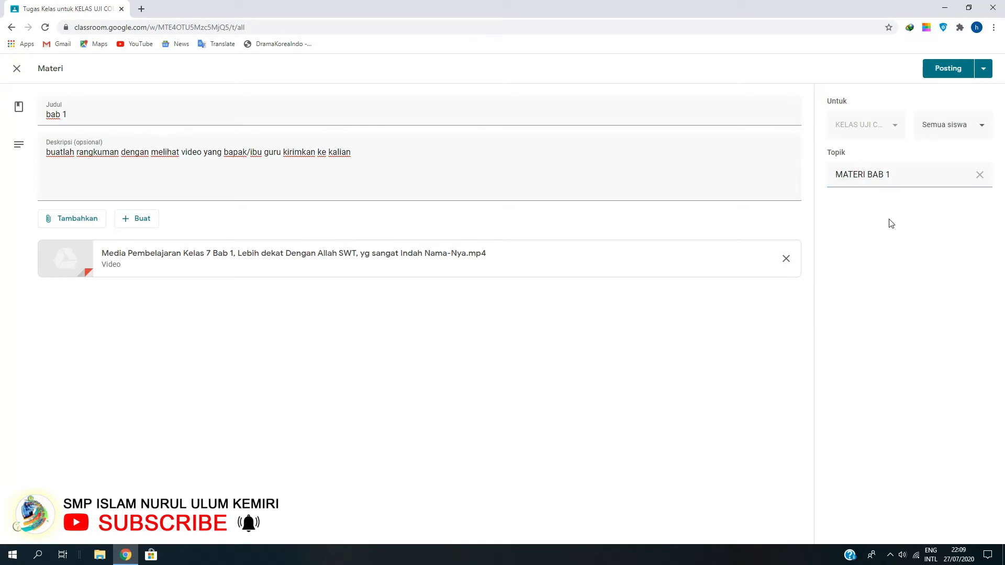
pyautogui.click(984, 70)
pyautogui.click(944, 236)
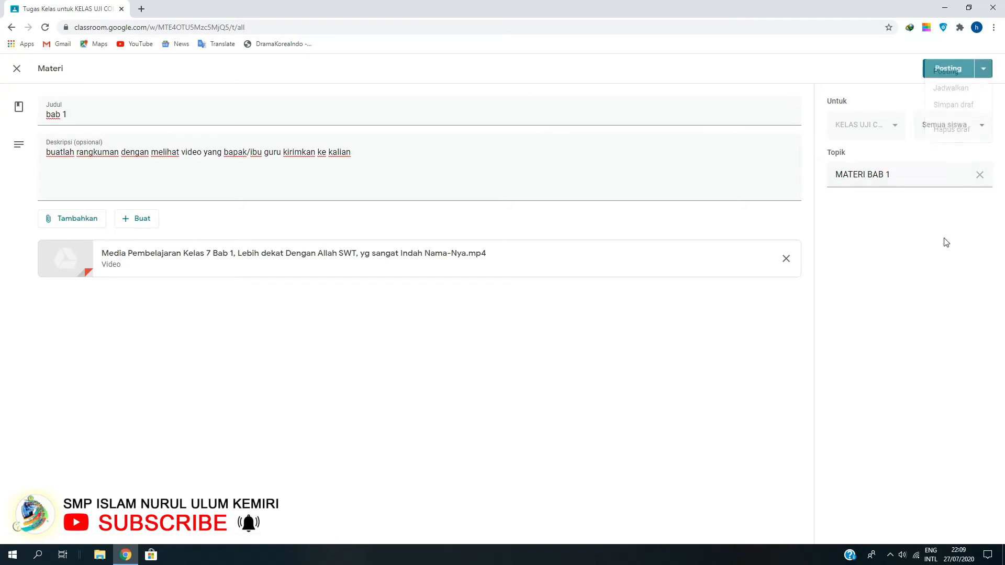
pyautogui.click(939, 74)
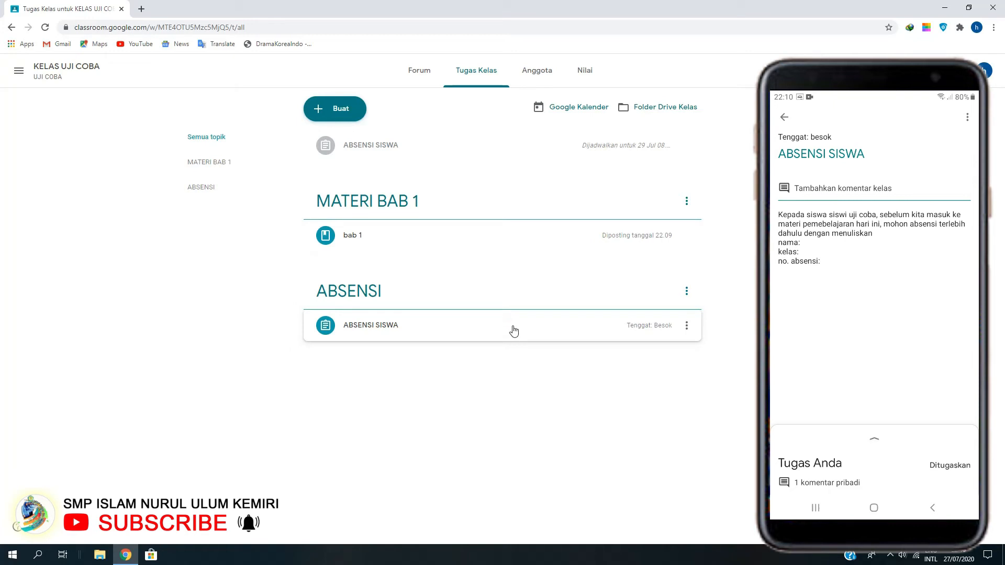
# View the posted ABSENSI SISWA assignment's instructions and the bab 1 material's page.
pyautogui.click(515, 328)
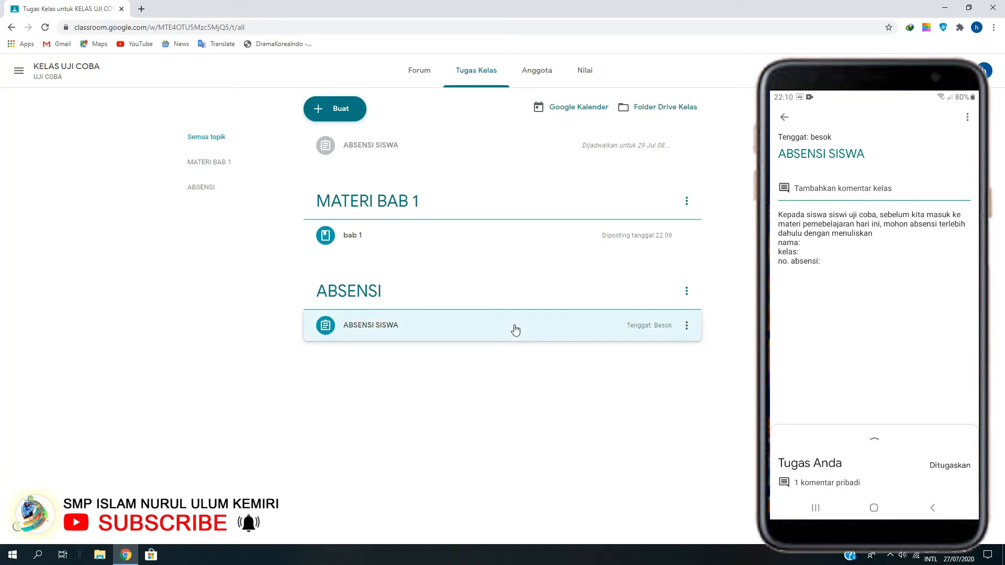
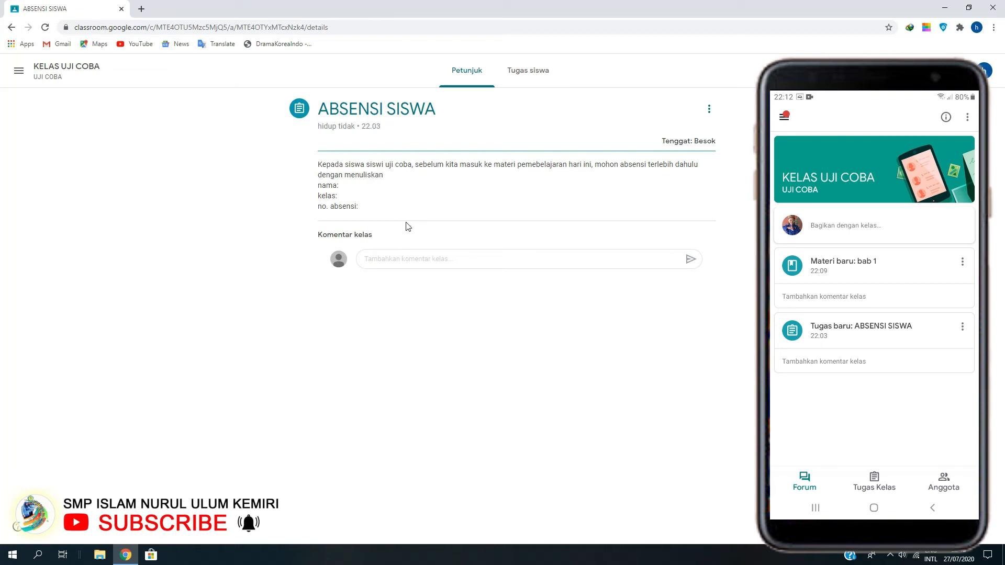
pyautogui.click(19, 71)
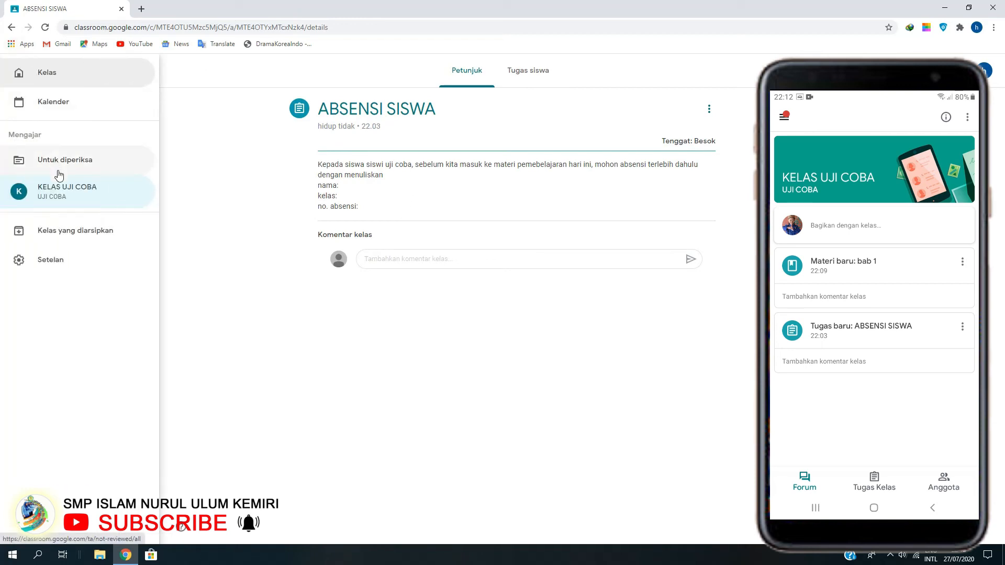
pyautogui.click(65, 192)
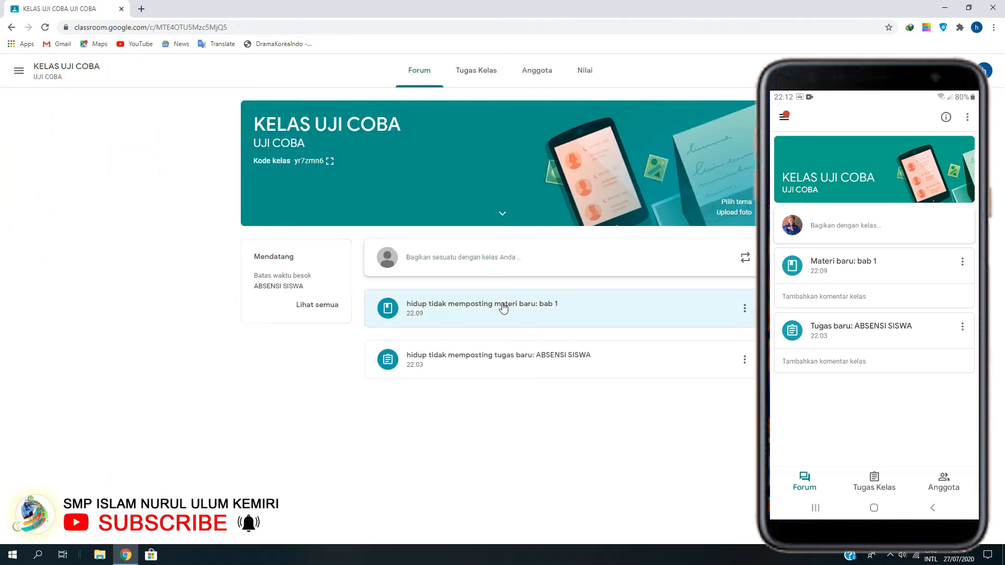
pyautogui.click(503, 309)
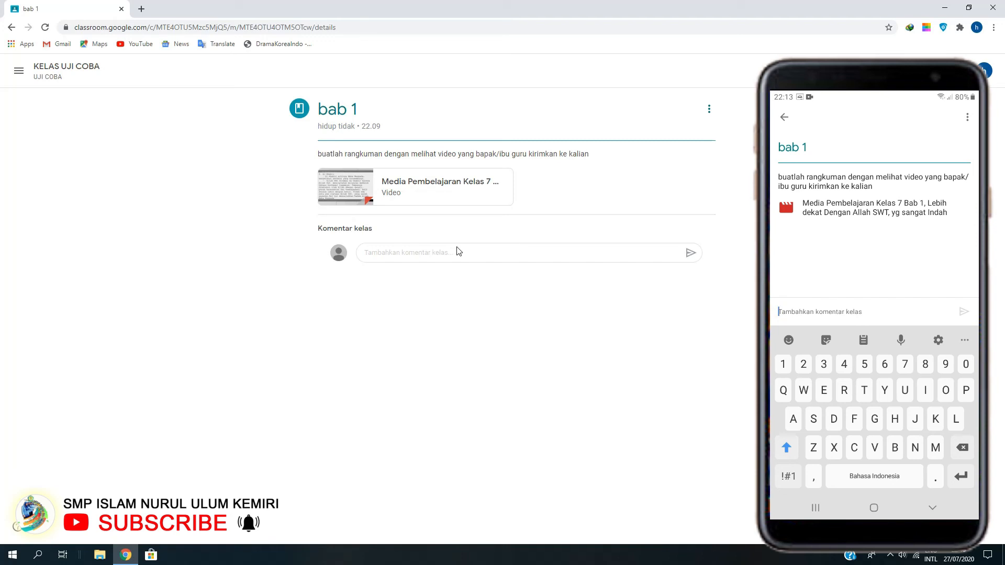
pyautogui.write('Ashafahs')
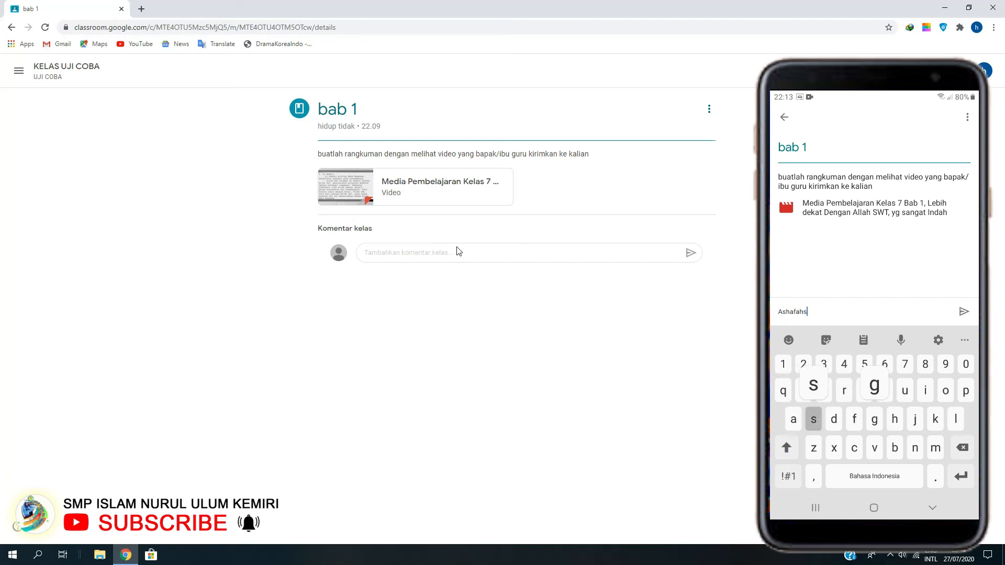
pyautogui.write('gs')
pyautogui.press('BackSpace')
pyautogui.press('BackSpace')
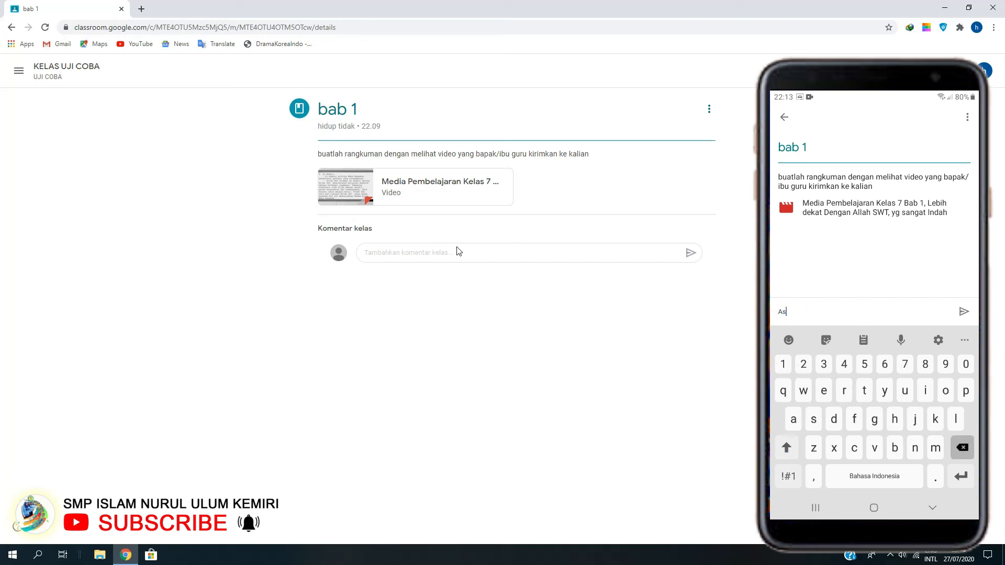
pyautogui.press('BackSpace')
pyautogui.press('BackSpace')
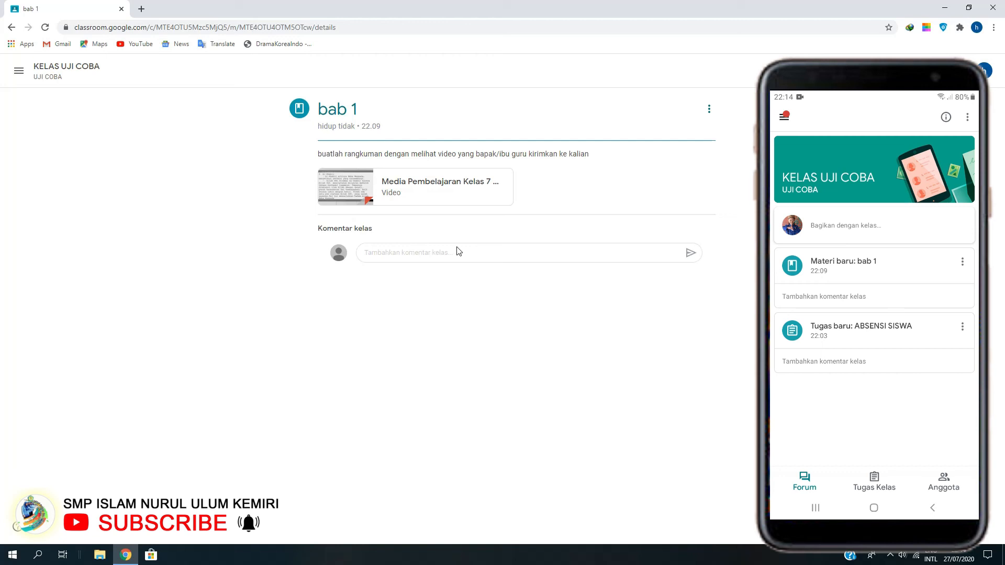
# Return to the KELAS UJI COBA class and check the student work and sorting options of the ABSENSI SISWA assignment.
pyautogui.click(10, 76)
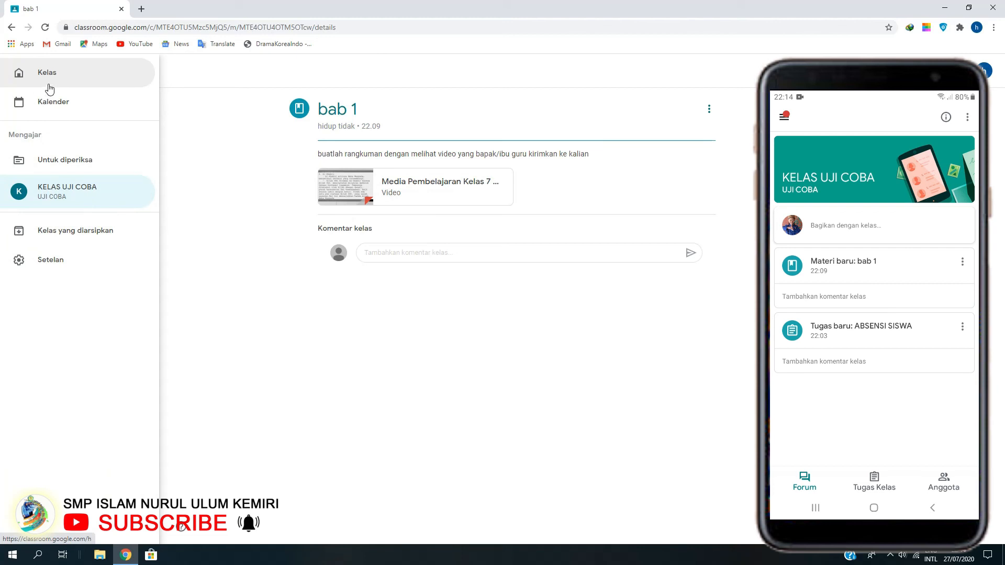
pyautogui.click(50, 89)
pyautogui.click(72, 128)
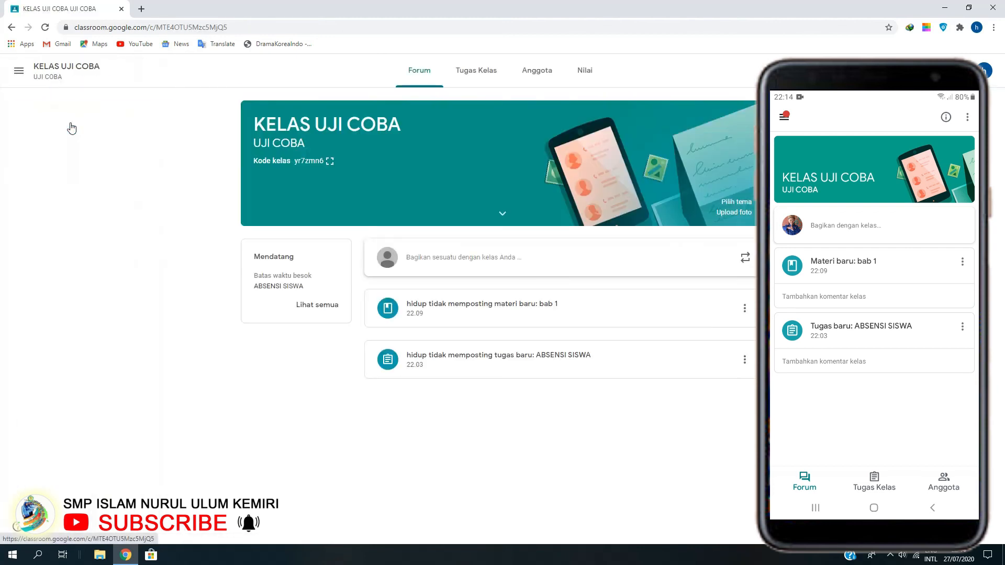
pyautogui.click(453, 364)
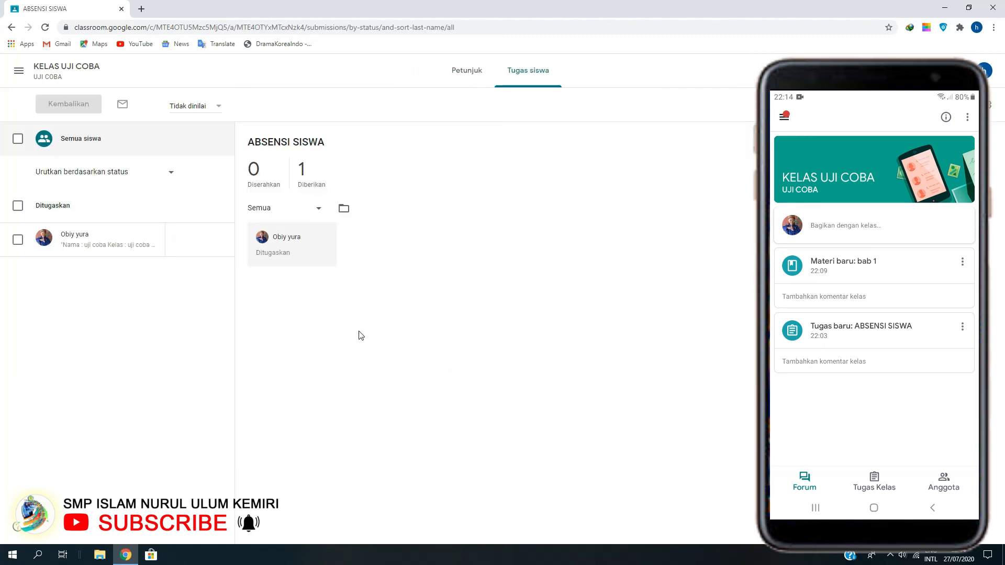
pyautogui.click(172, 174)
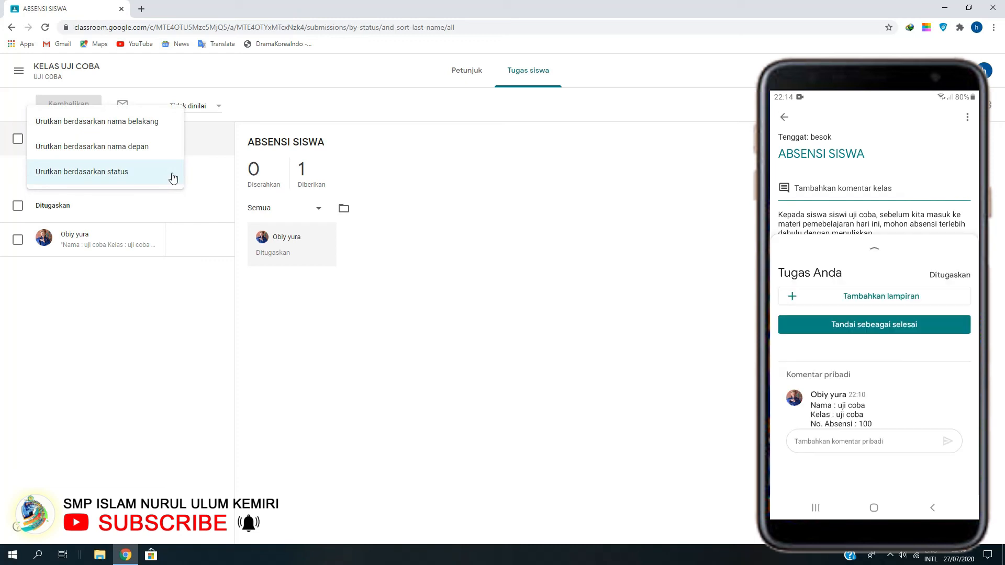
pyautogui.click(486, 166)
# Check the ABSENSI SISWA assignment's refreshed instructions page for class comments and look over its student work.
pyautogui.click(467, 77)
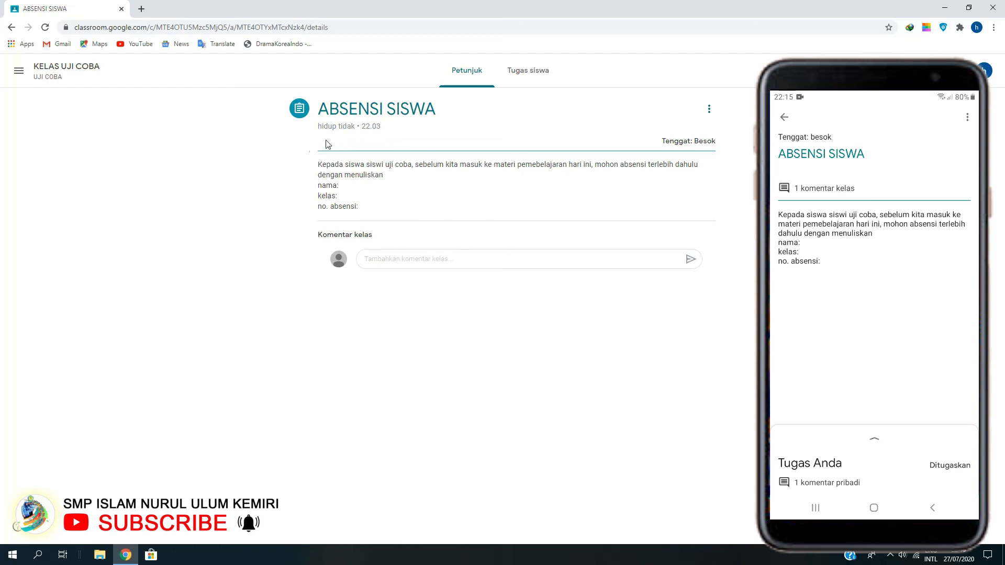
pyautogui.click(45, 27)
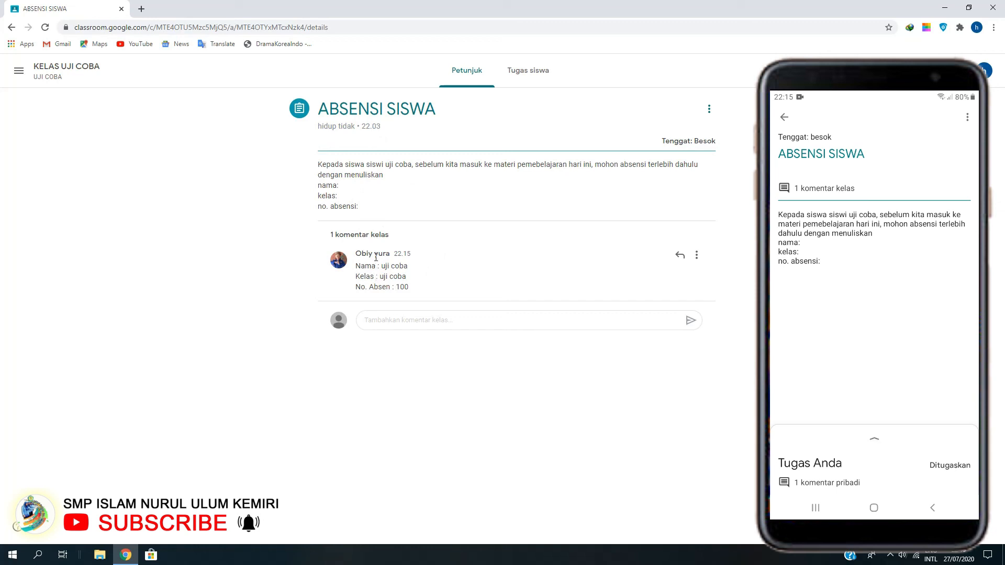
pyautogui.click(532, 79)
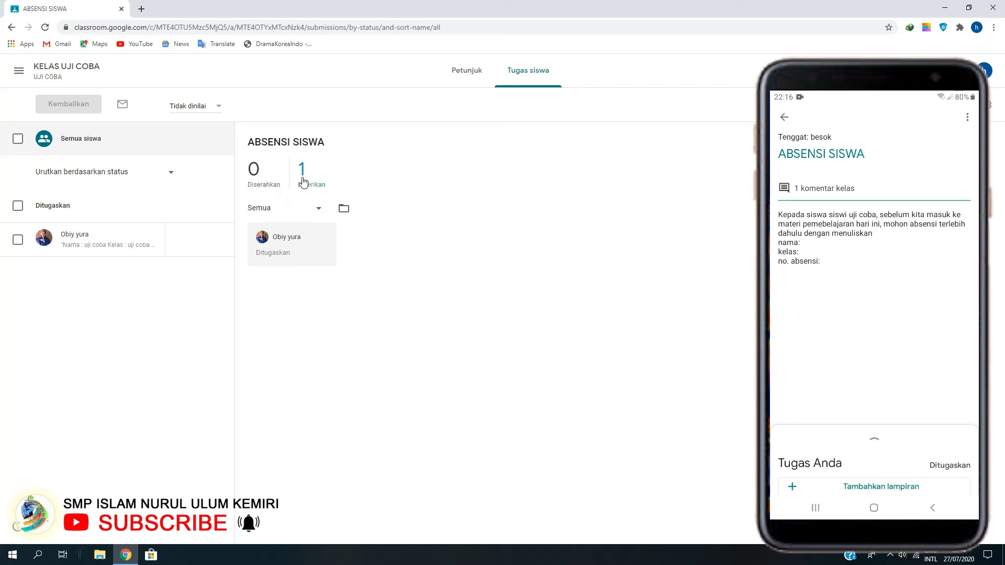
pyautogui.click(470, 71)
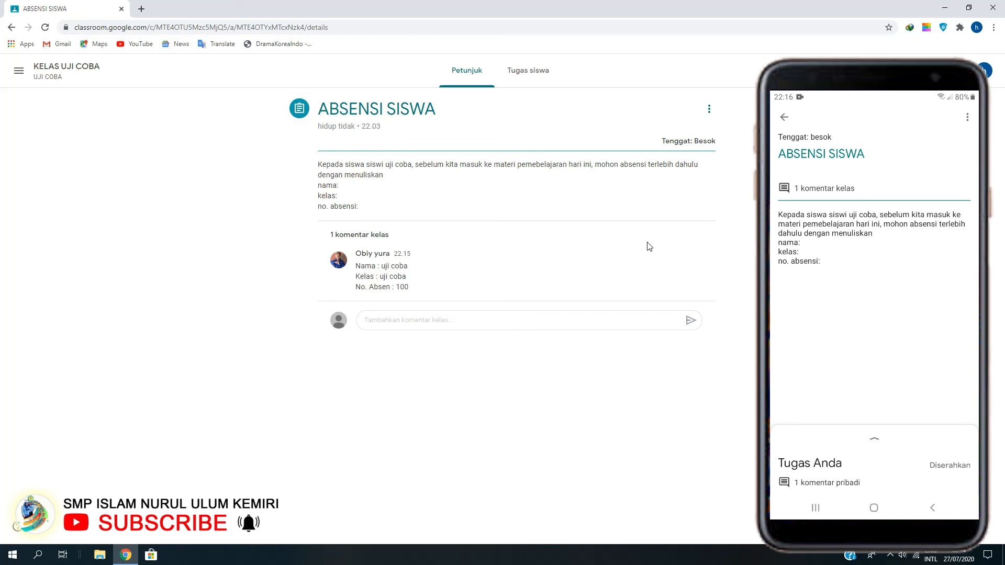
pyautogui.click(46, 28)
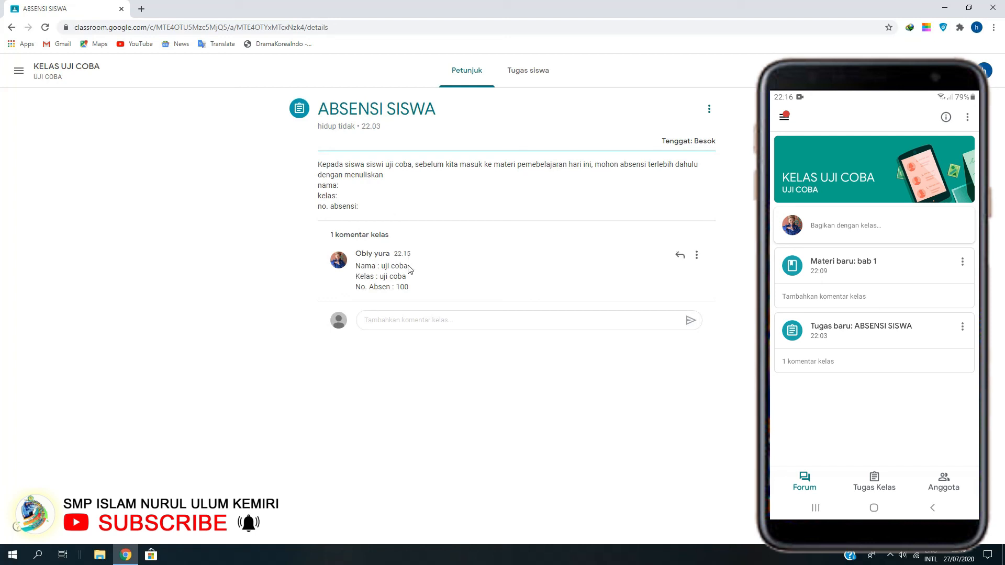
# Recheck the ABSENSI SISWA submission status and reopen the bab 1 material from the class forum.
pyautogui.click(11, 29)
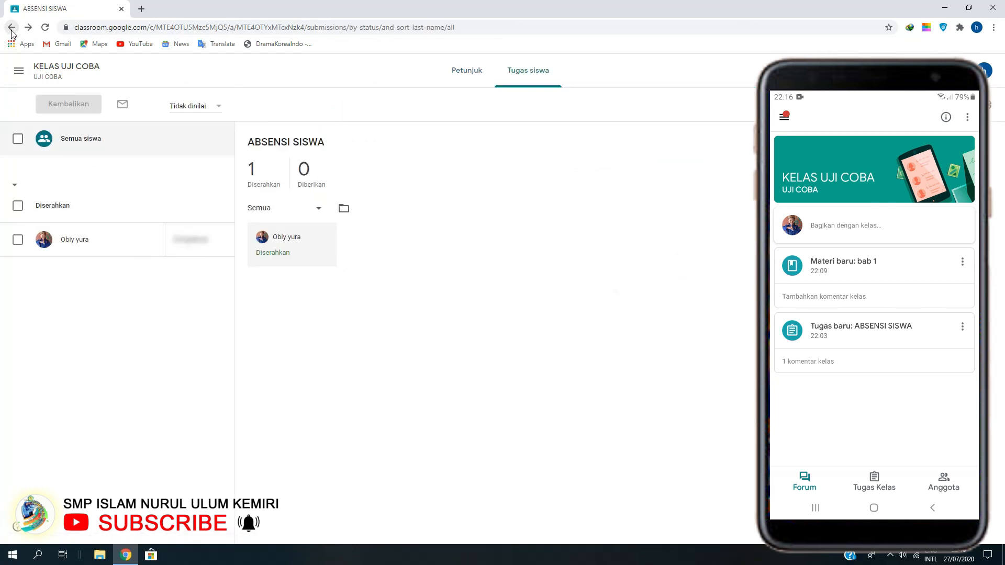
pyautogui.click(12, 29)
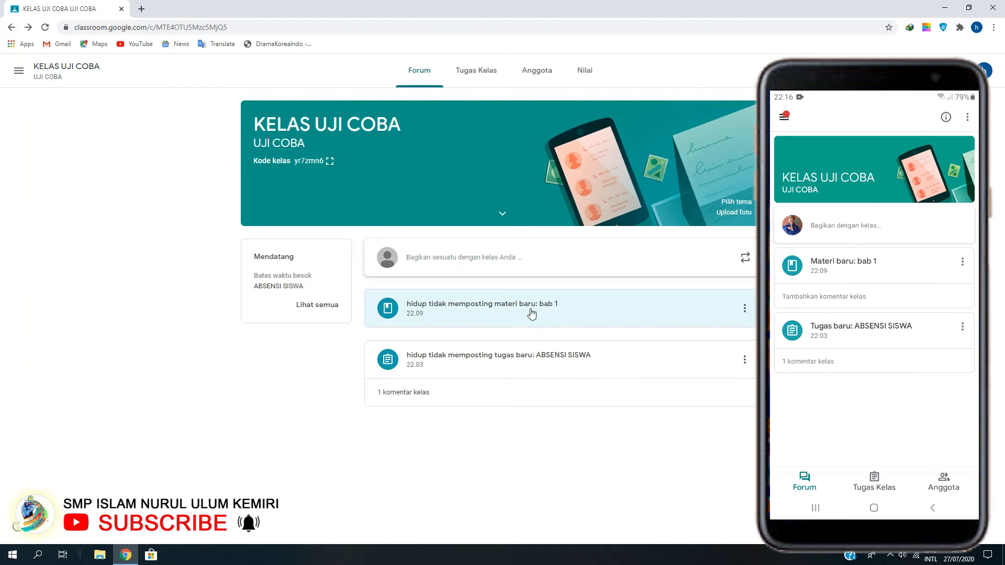
pyautogui.click(531, 313)
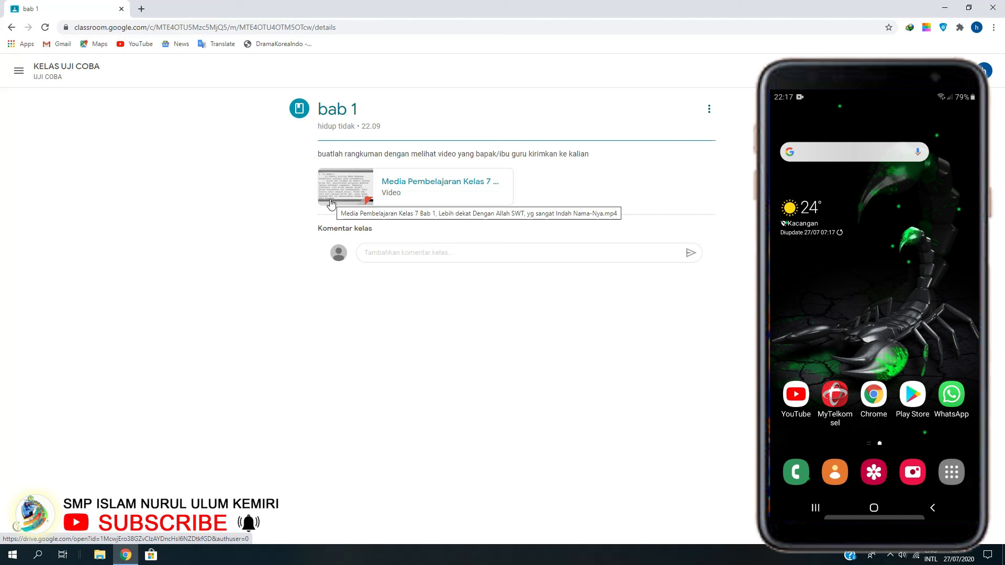
# Return to the class overview and open the KELAS UJI COBA forum.
pyautogui.click(16, 76)
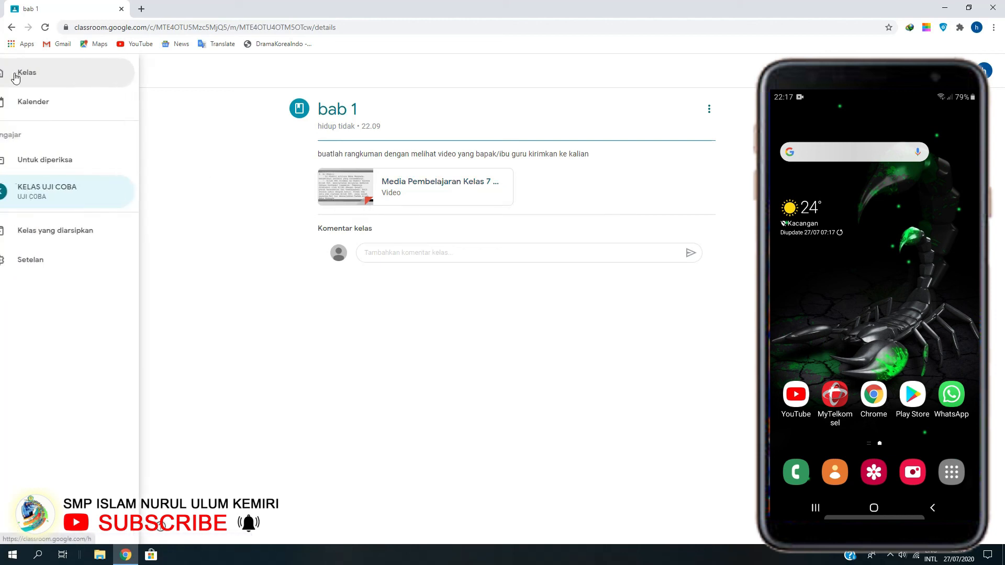
pyautogui.click(49, 81)
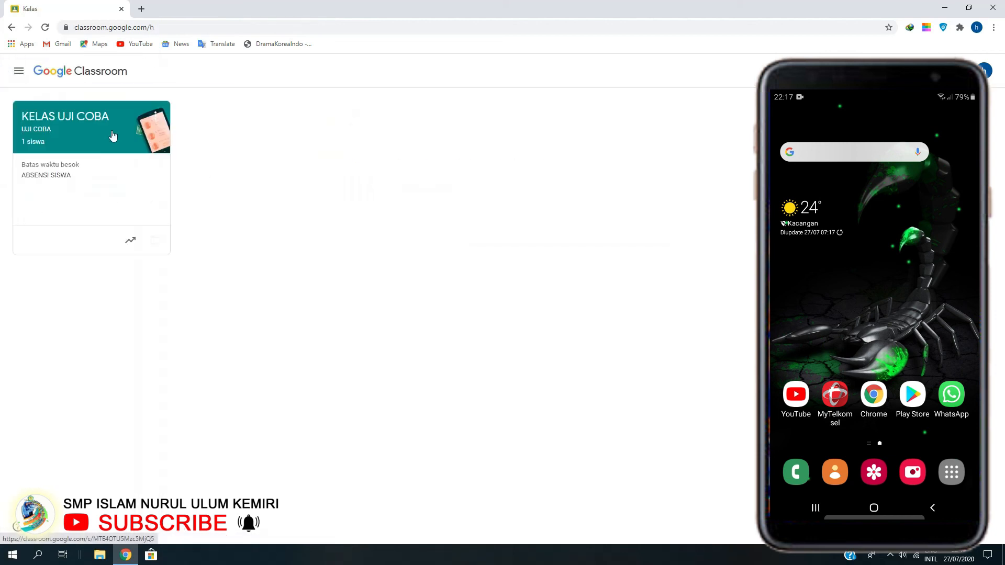
pyautogui.click(112, 134)
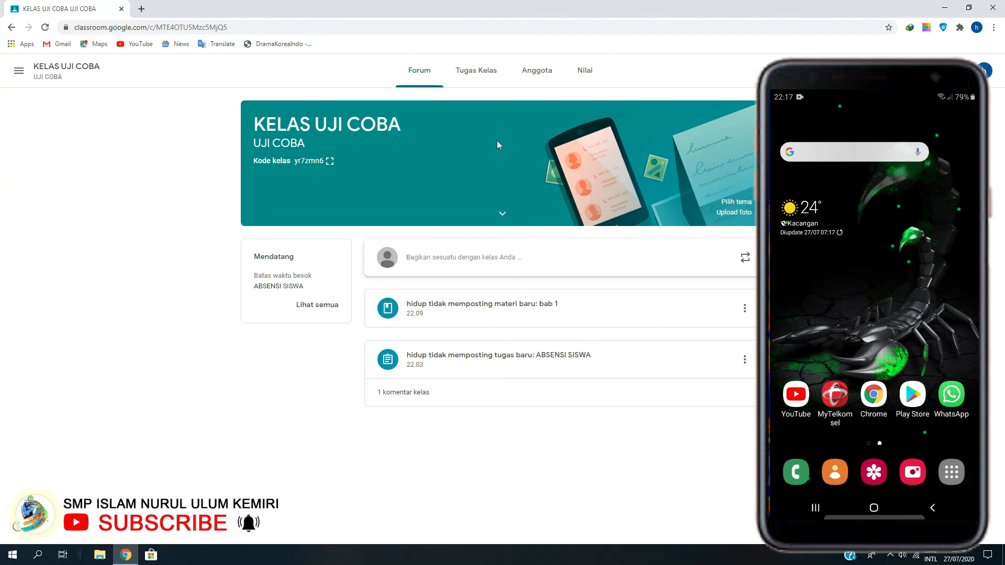